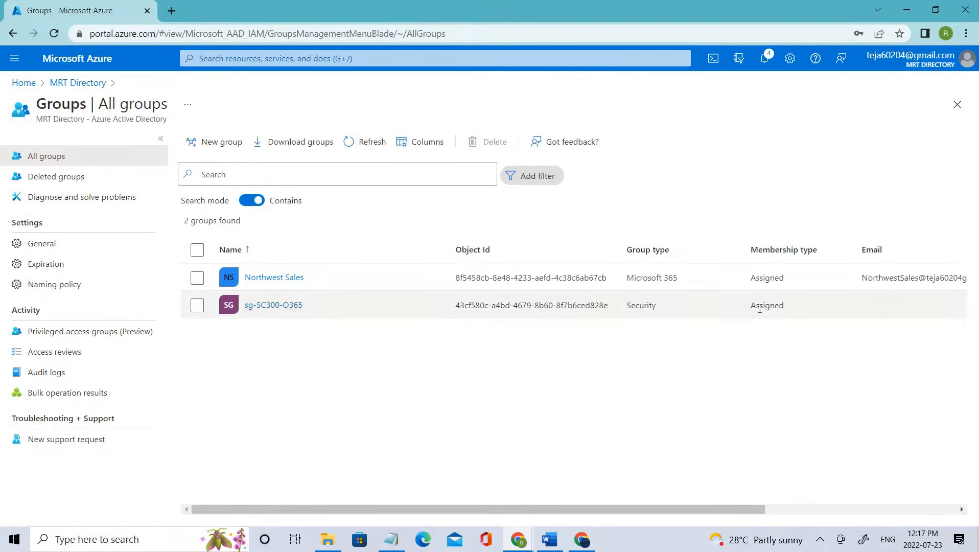
left_click_drag(785, 306, 757, 305)
double_click(754, 280)
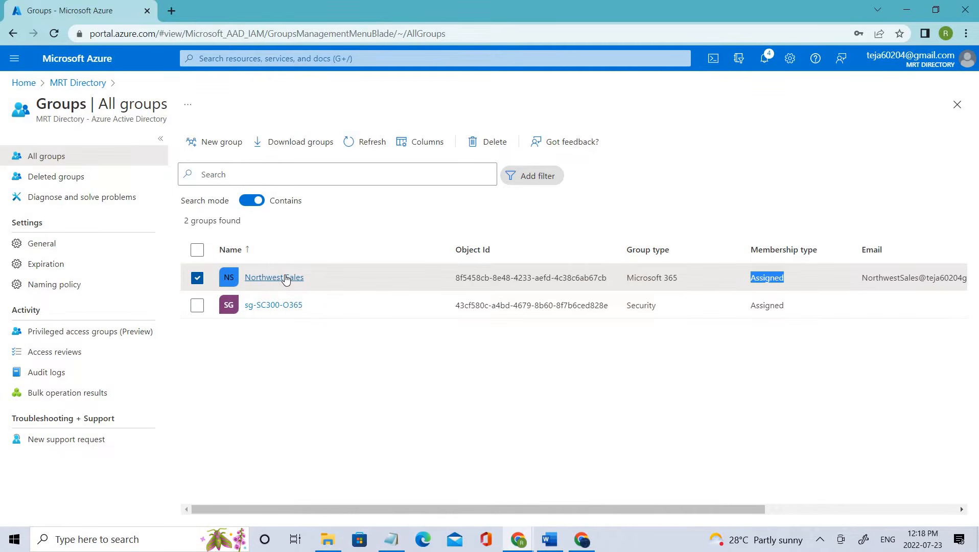
left_click(197, 277)
Step: Start a new Security group and name it SC300-myDynamicGroup
left_click(214, 143)
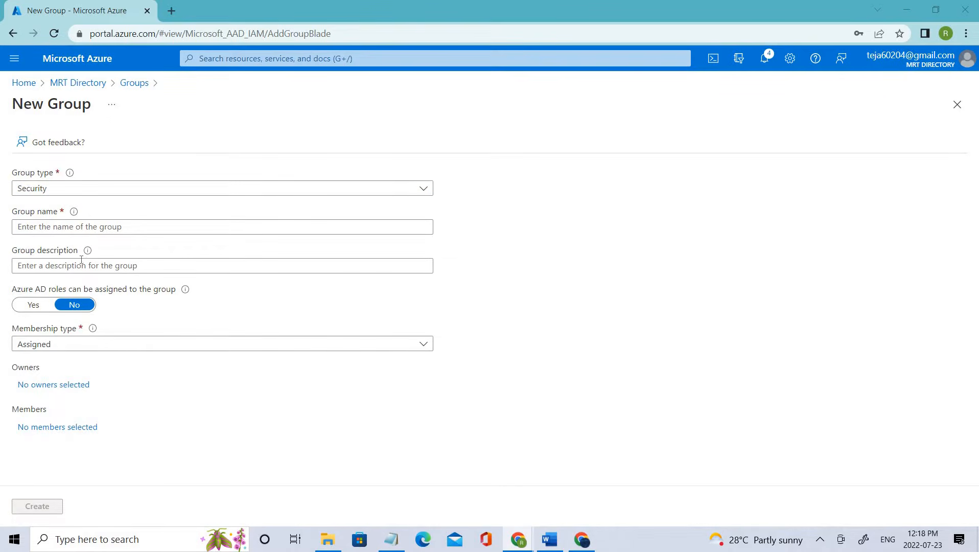
left_click(67, 231)
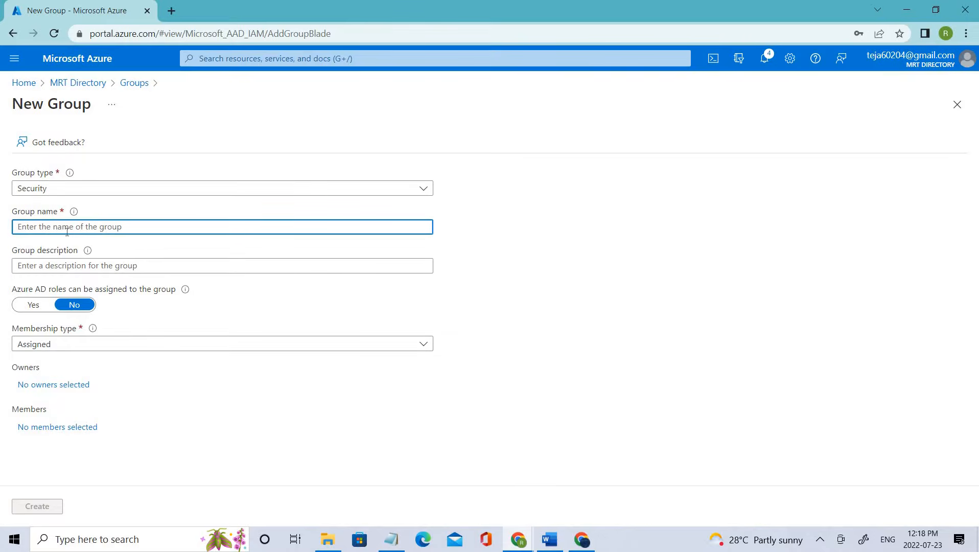
type("SC300-myDynamicGroup.")
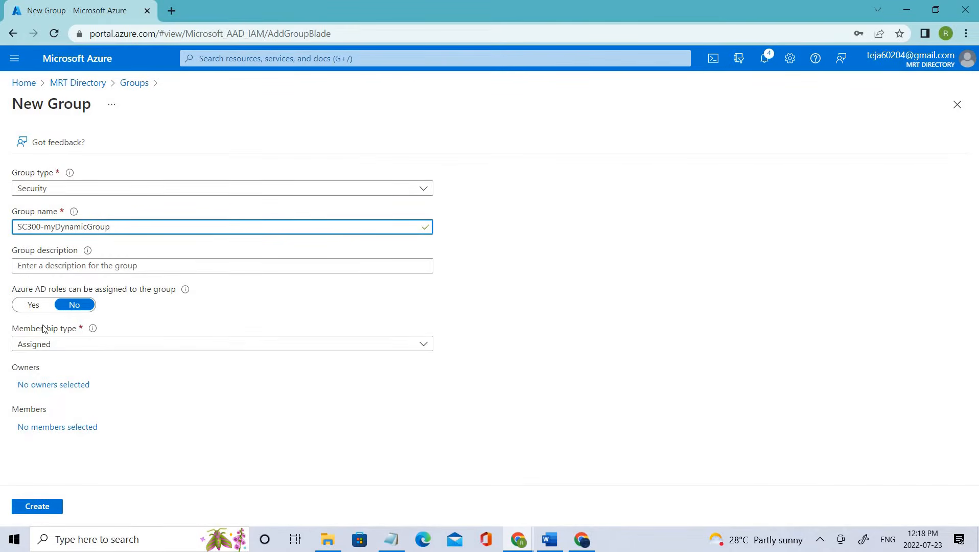
left_click(117, 329)
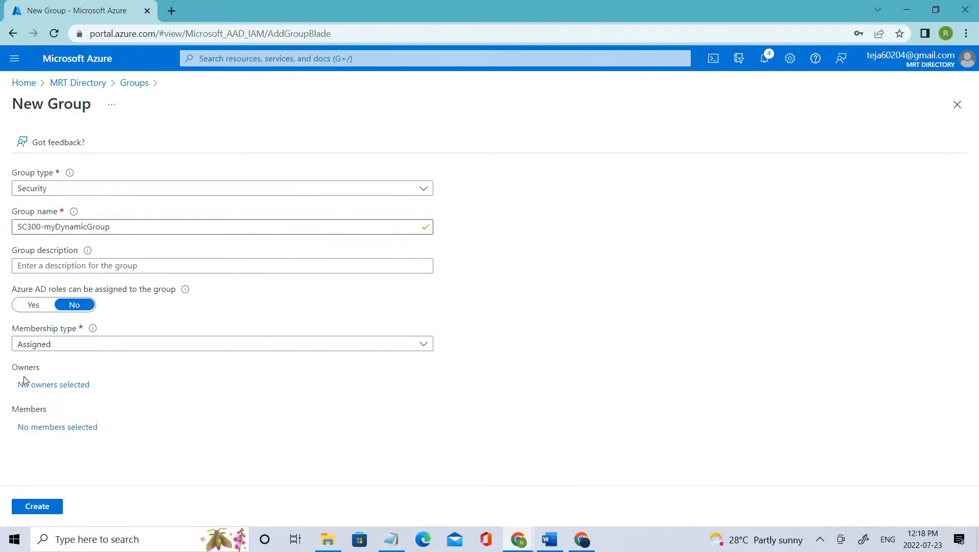
left_click_drag(7, 364, 48, 363)
left_click_drag(14, 411, 74, 398)
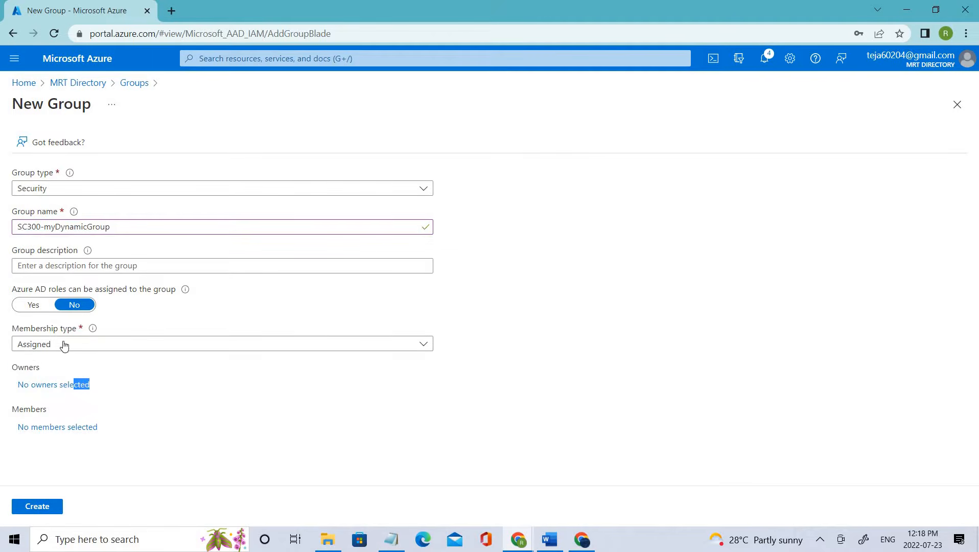
left_click(70, 433)
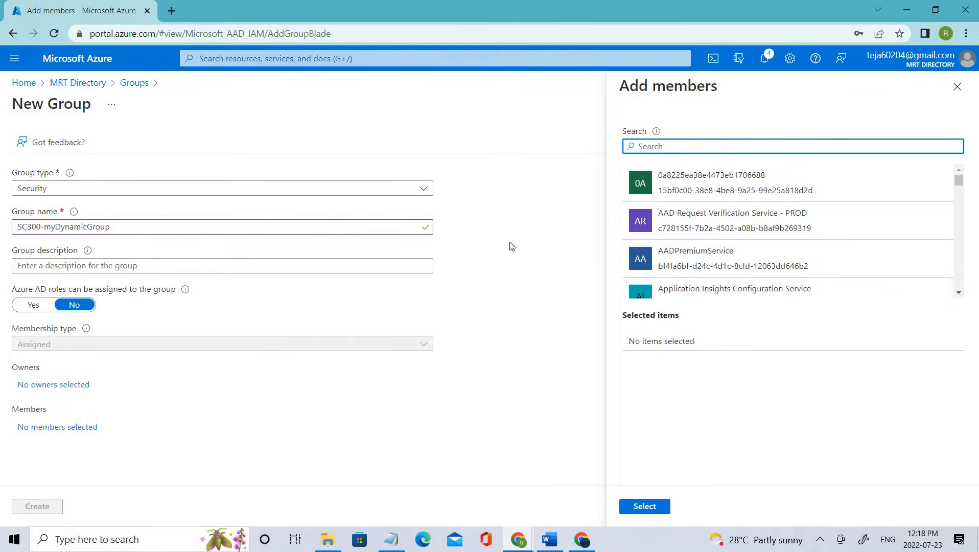
left_click(958, 86)
Step: Set the new group's membership type to Dynamic User
left_click(63, 345)
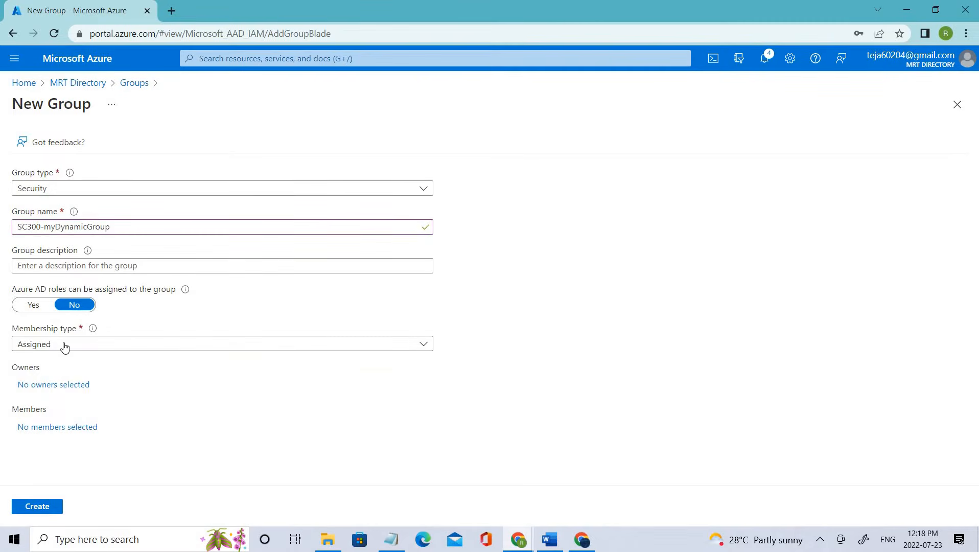
left_click(59, 390)
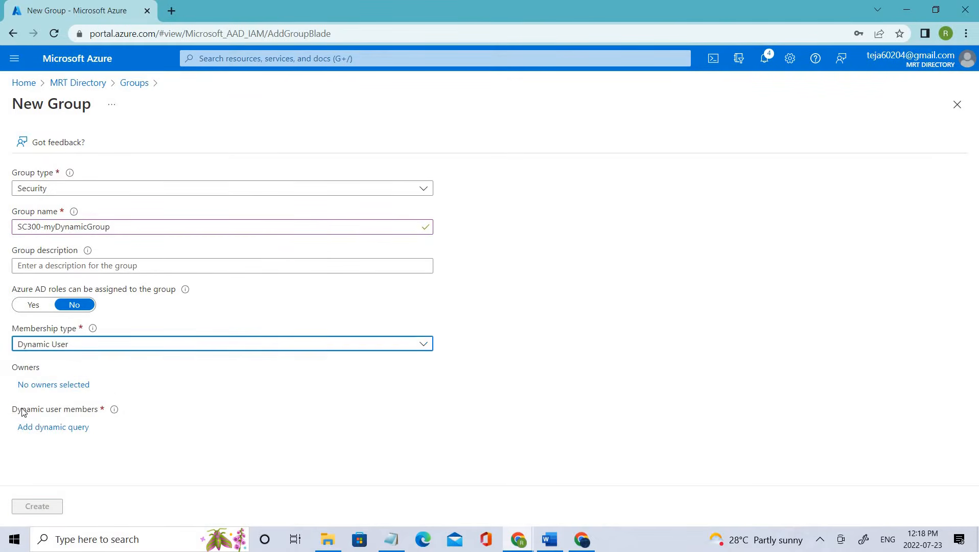
left_click_drag(12, 409, 120, 409)
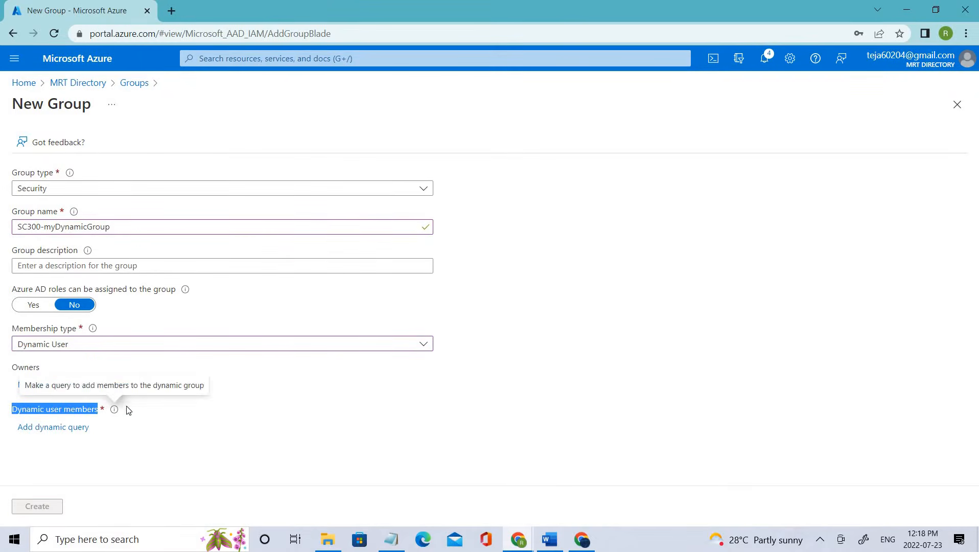
left_click_drag(75, 449, 14, 433)
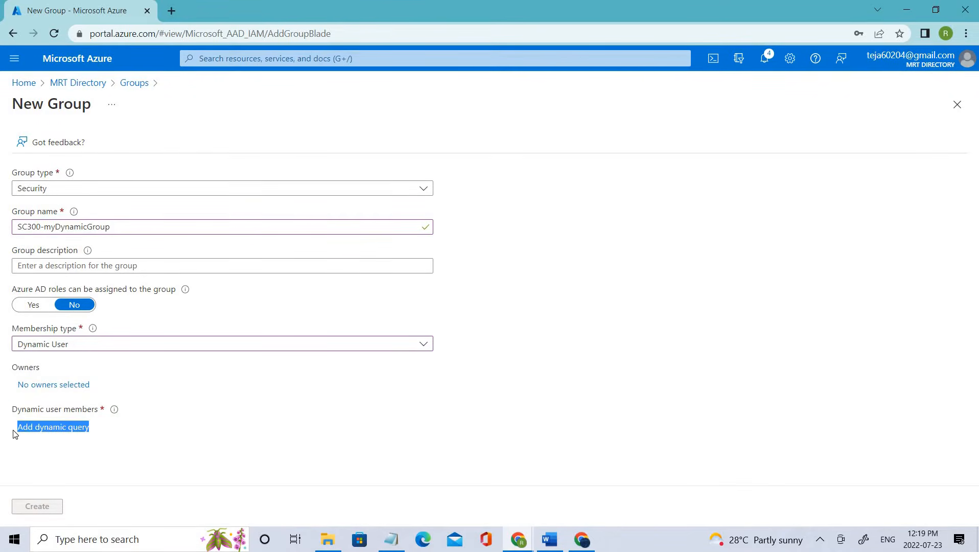
left_click(204, 364)
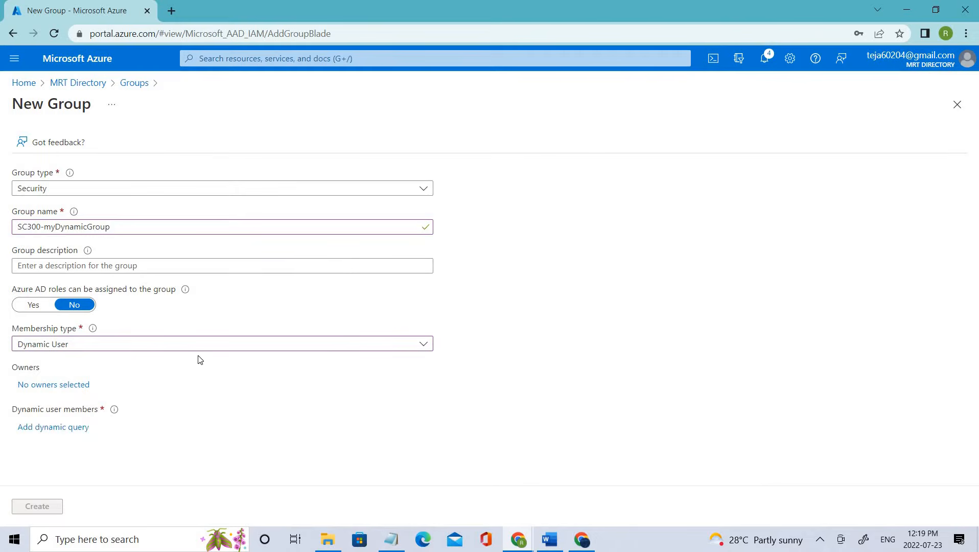
Step: Assign one user from the directory as owner of the new group
left_click(40, 389)
scroll(685, 276, "down", 2)
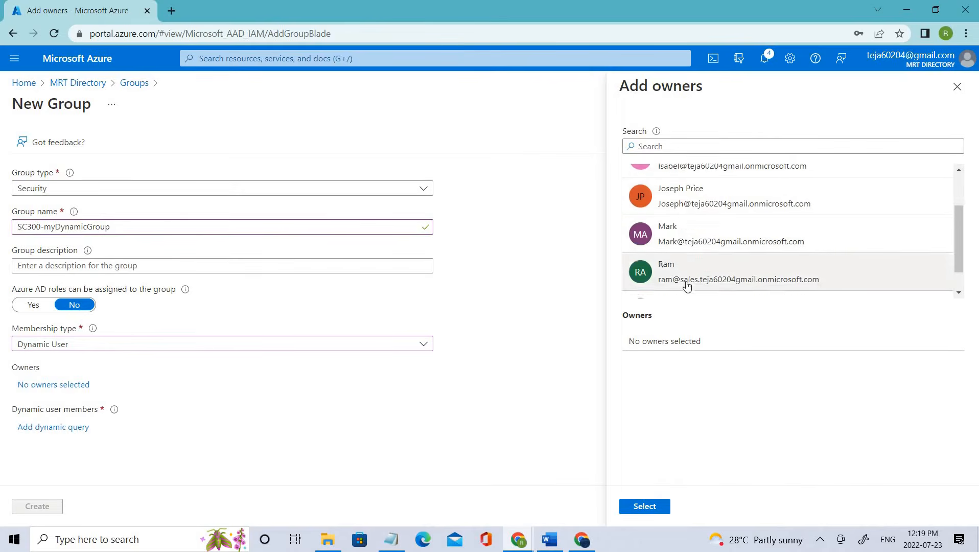
scroll(687, 287, "down", 1)
left_click(687, 286)
left_click(646, 505)
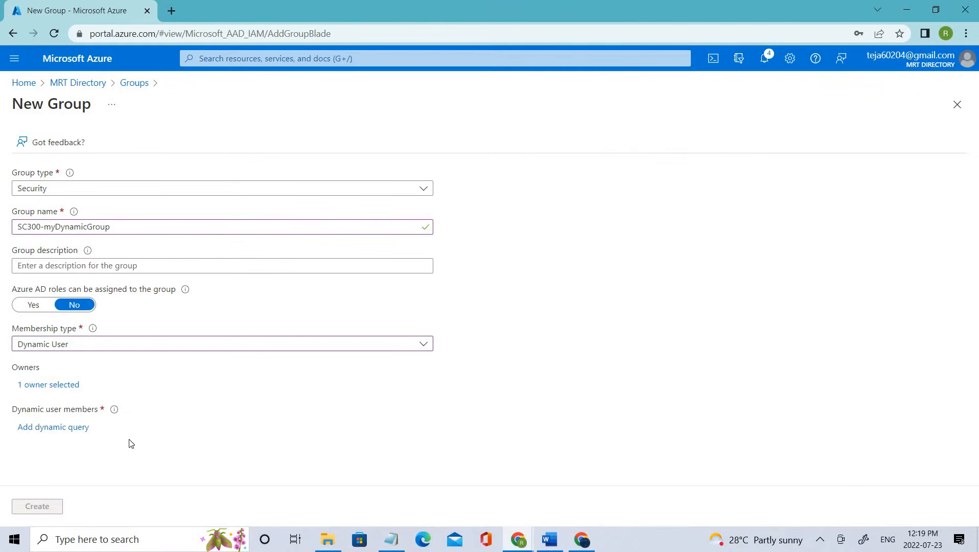
Step: Add a dynamic query for the user members with the rule syntax user.objectid -ne null and save it
left_click_drag(14, 409, 108, 412)
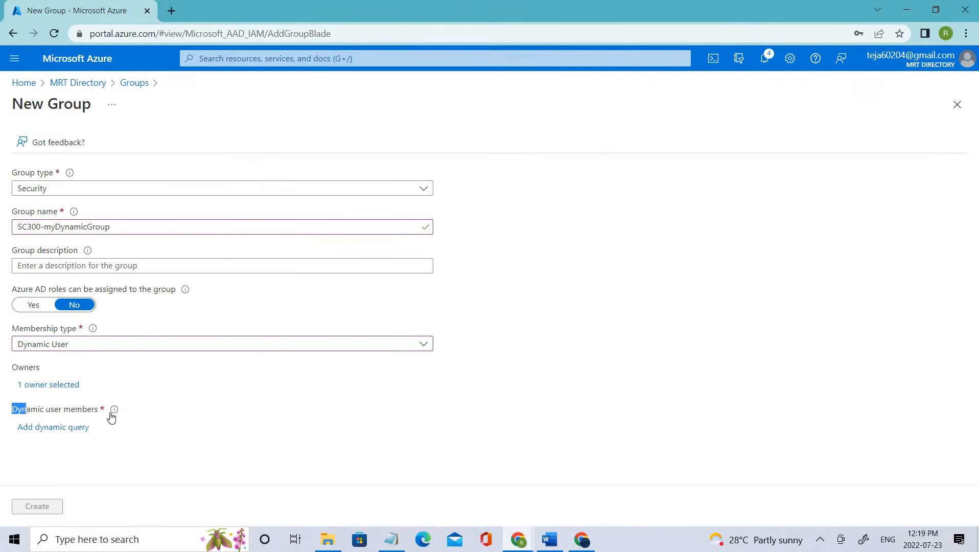
left_click(64, 432)
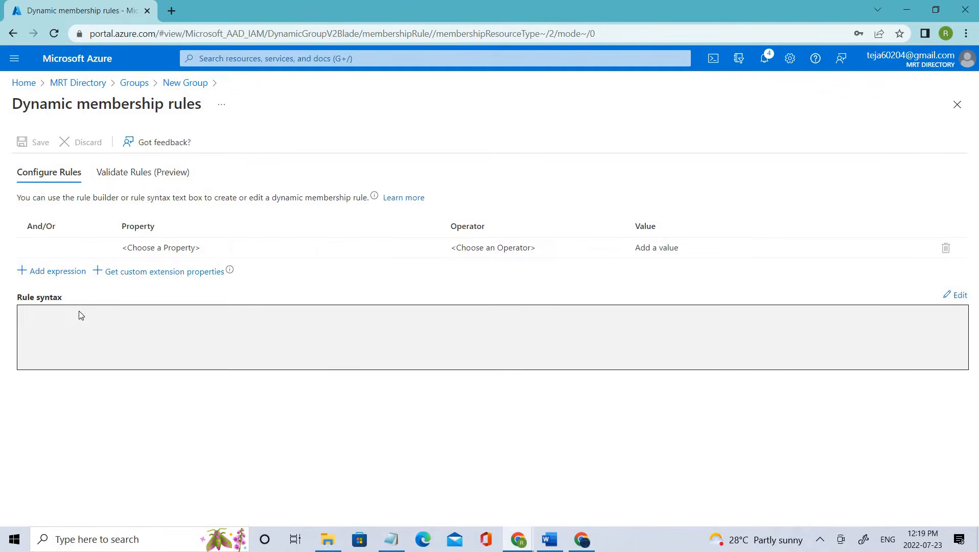
left_click(956, 296)
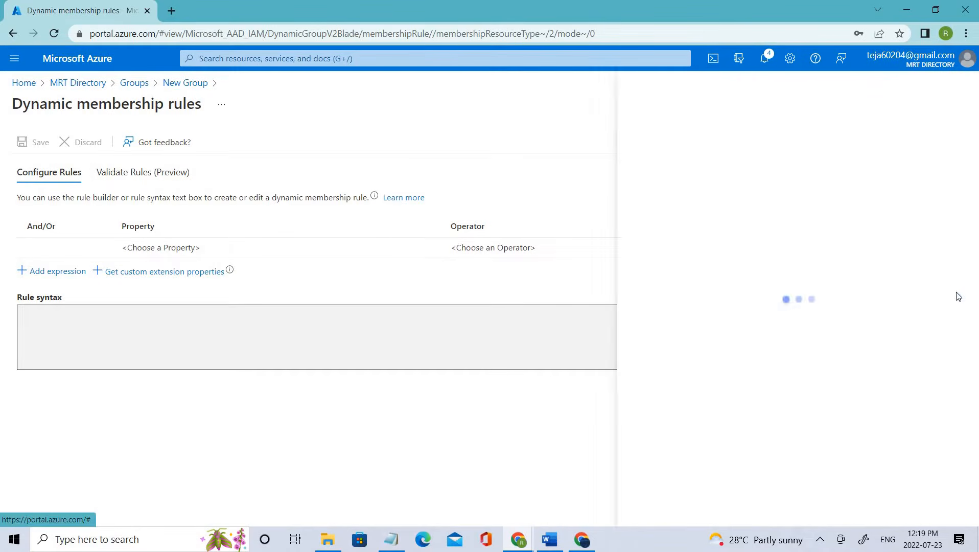
left_click(756, 229)
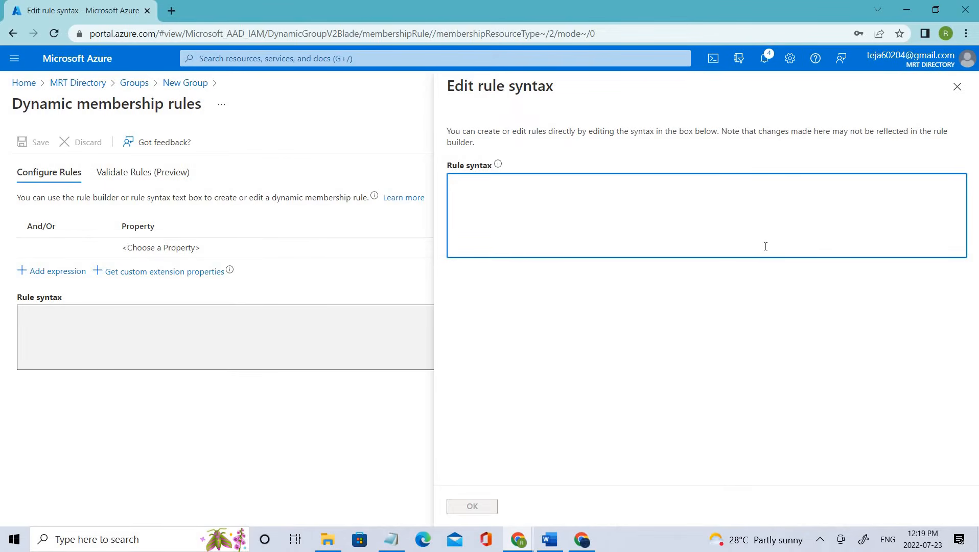
type("user.objectid -ne null")
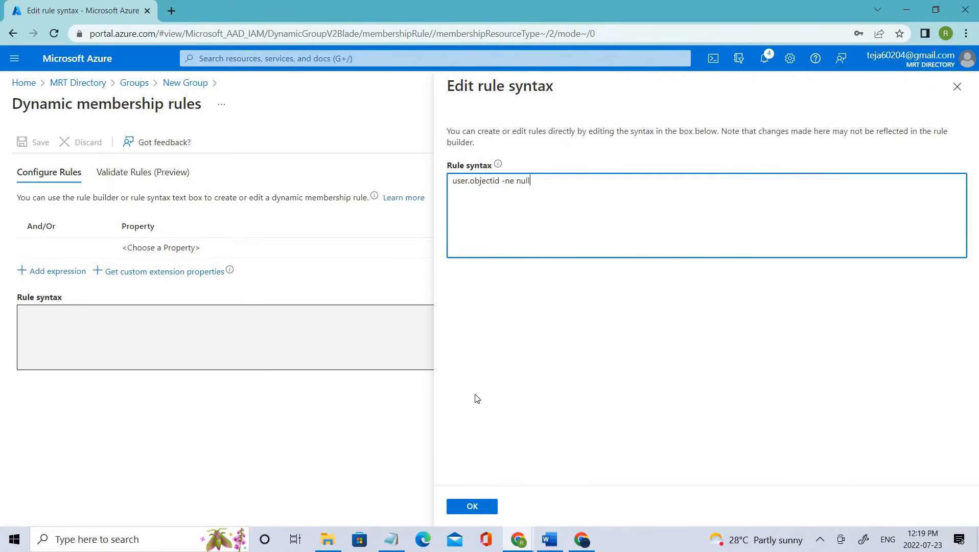
left_click(471, 506)
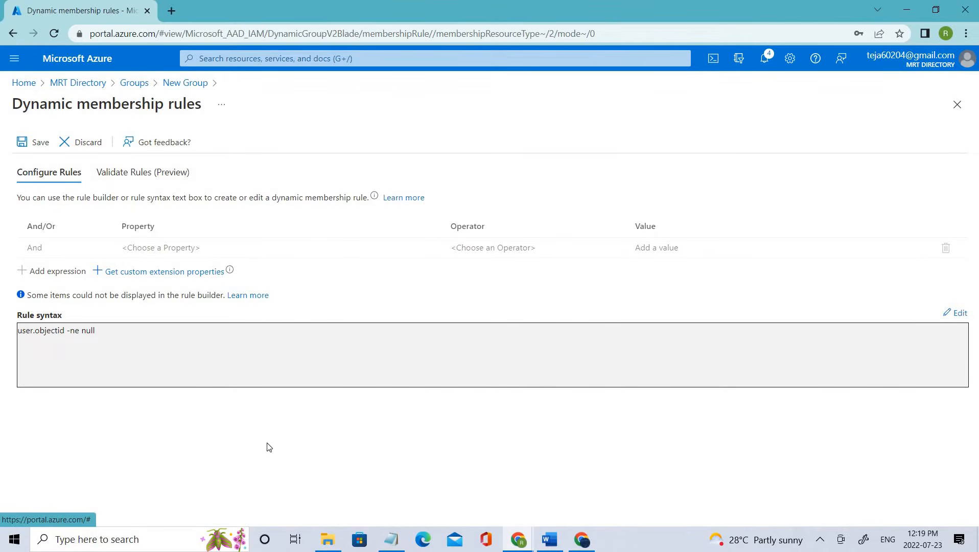
left_click(40, 147)
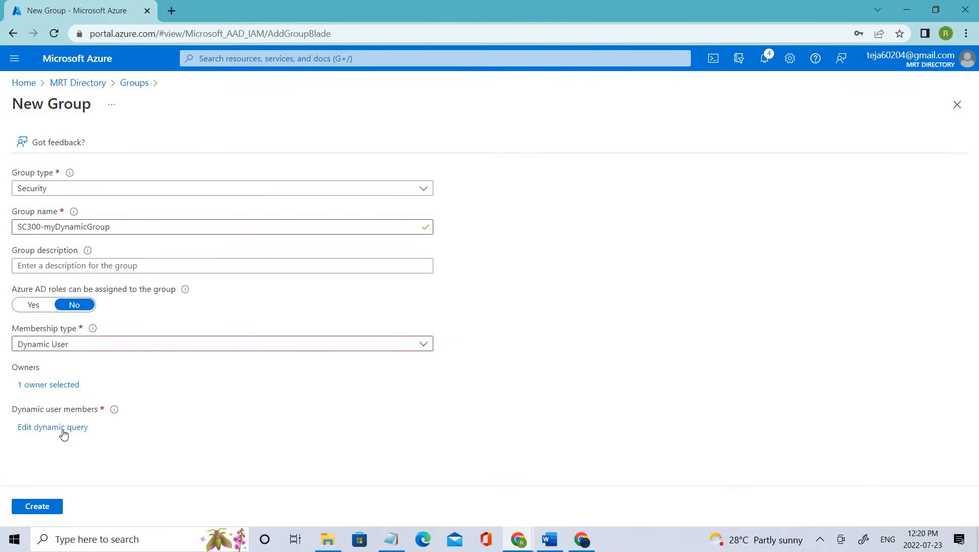
Step: Create the SC300-myDynamicGroup group and refresh the list of all groups
left_click(51, 507)
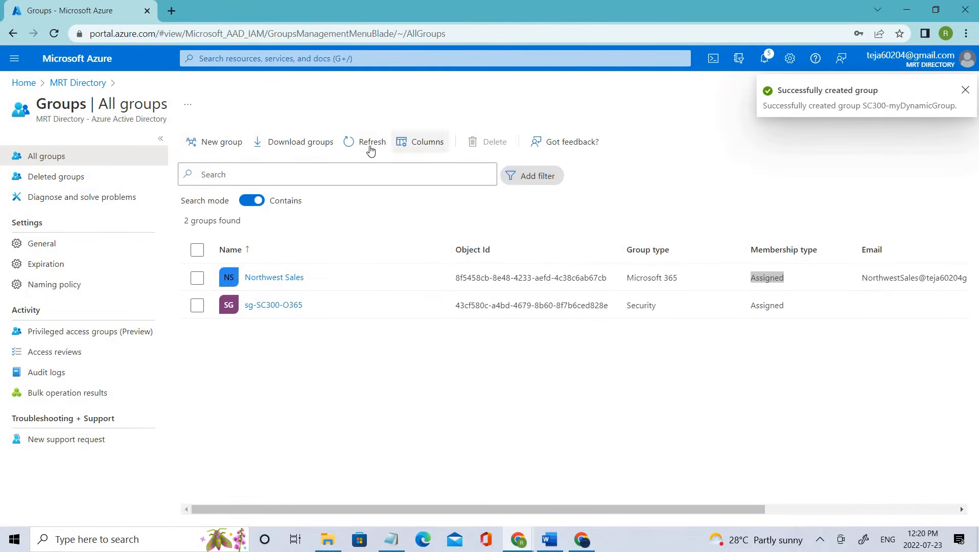
left_click(371, 149)
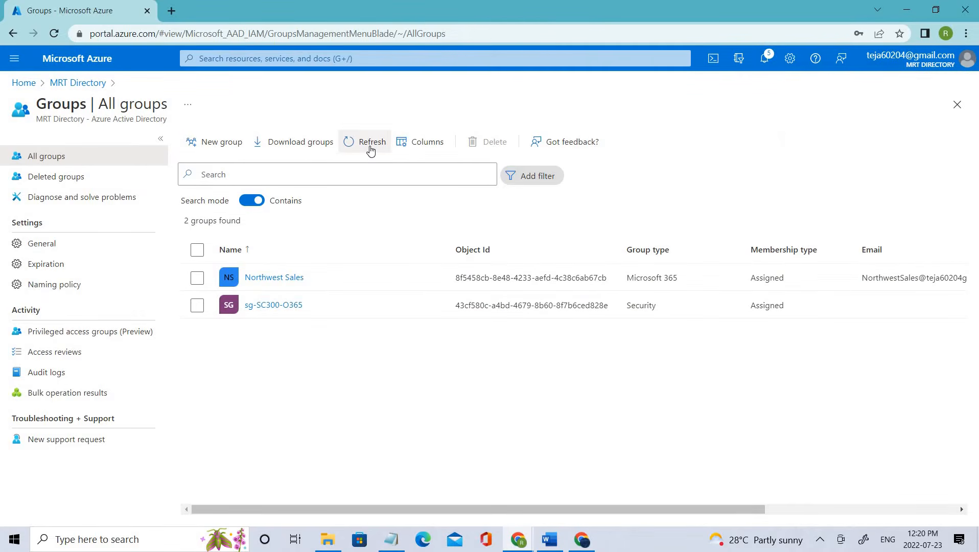
left_click(371, 149)
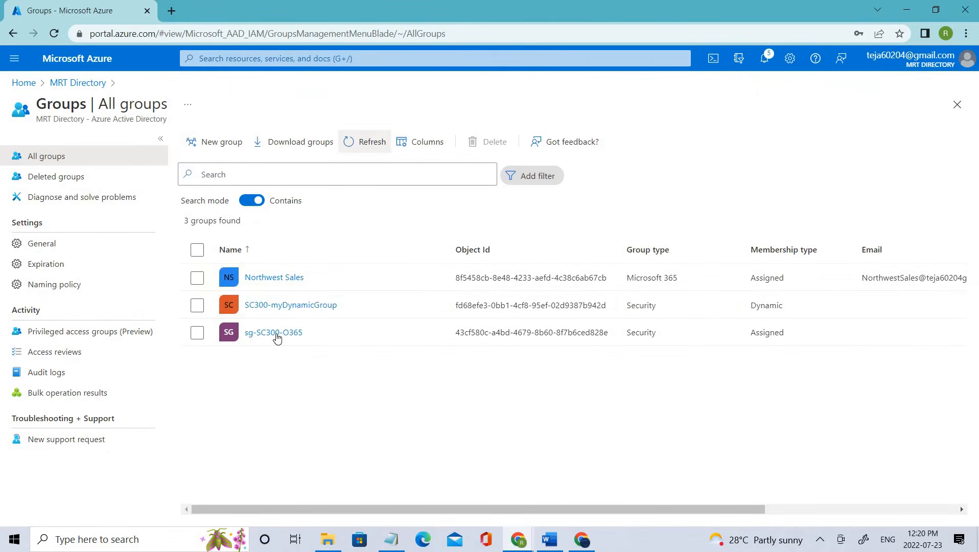
Step: Open SC300-myDynamicGroup and check its overview and its list of direct members
left_click(228, 304)
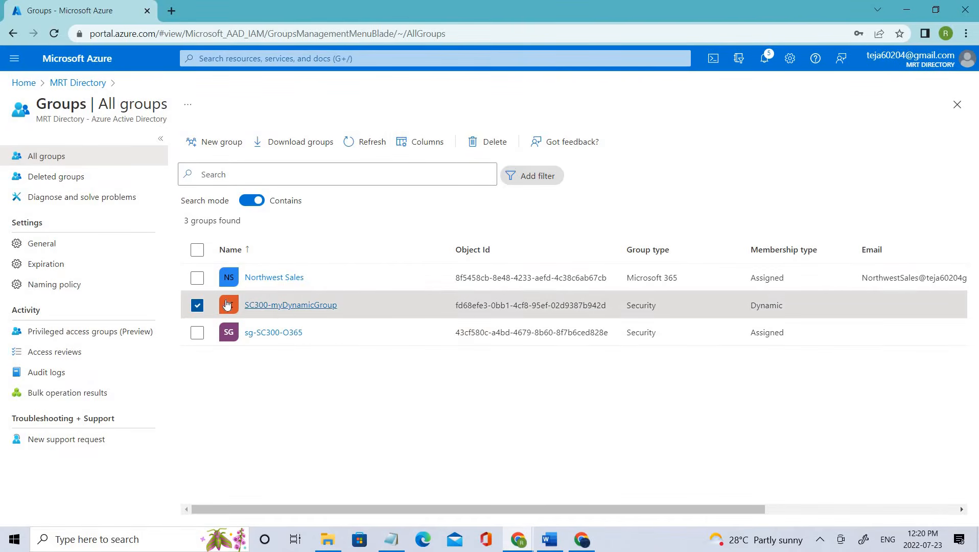
left_click(271, 306)
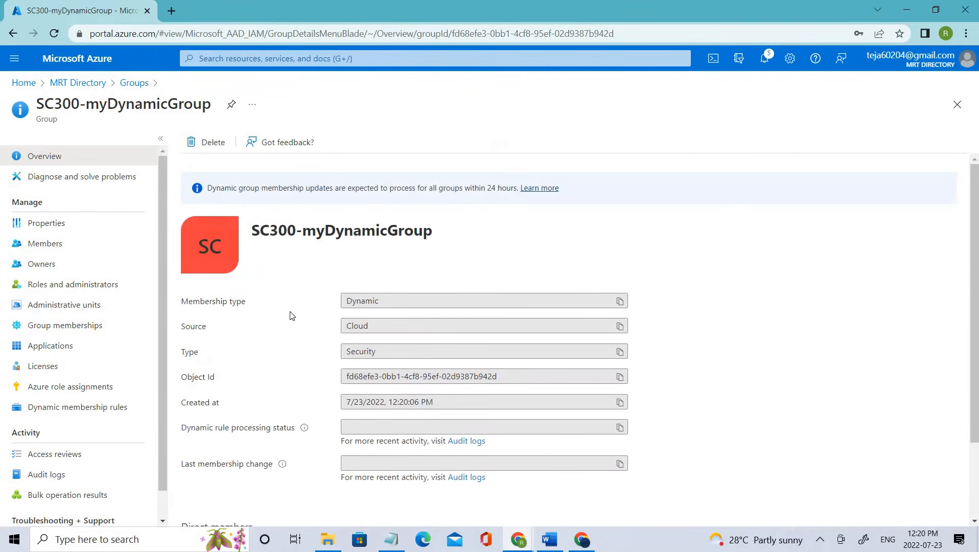
scroll(291, 315, "down", 3)
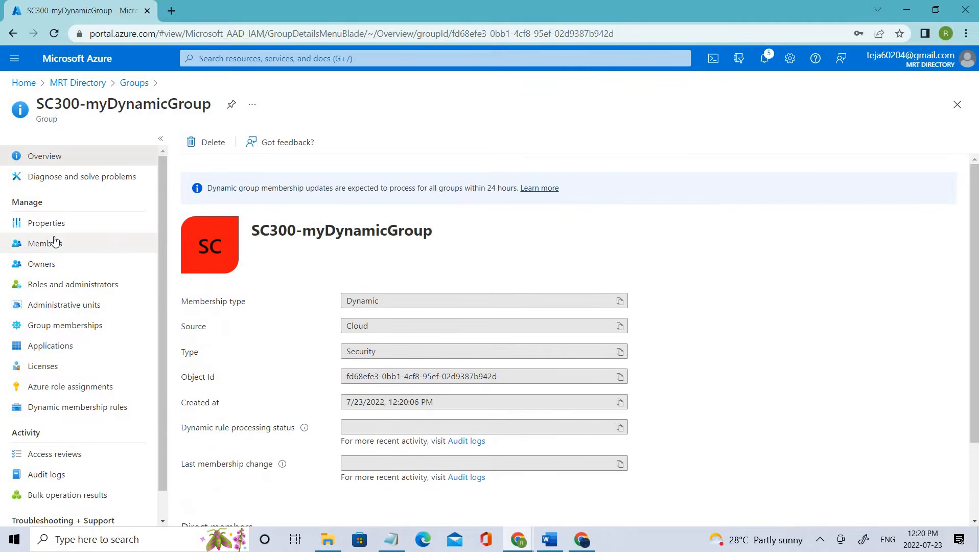
left_click(54, 243)
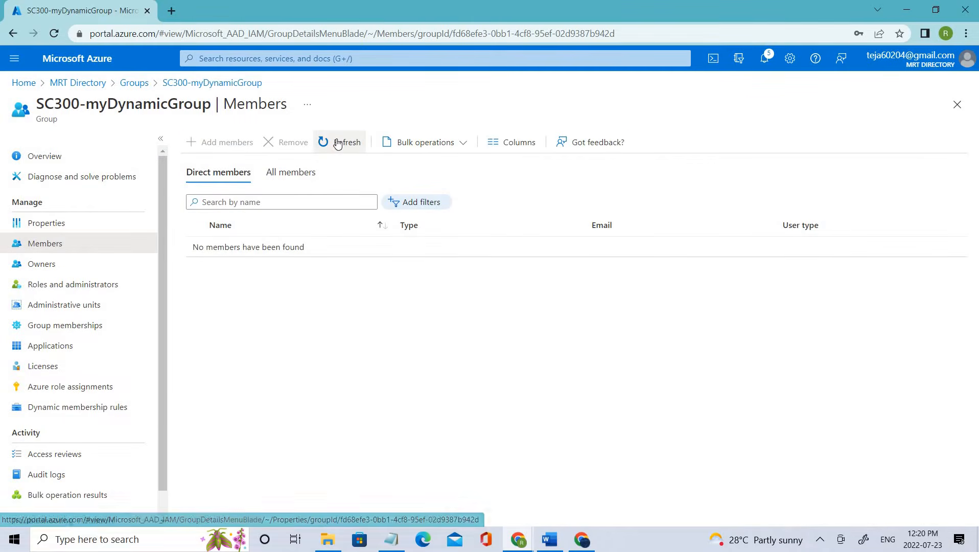
Step: Return to the list of all groups, clear the row selection and reload the page
left_click(134, 82)
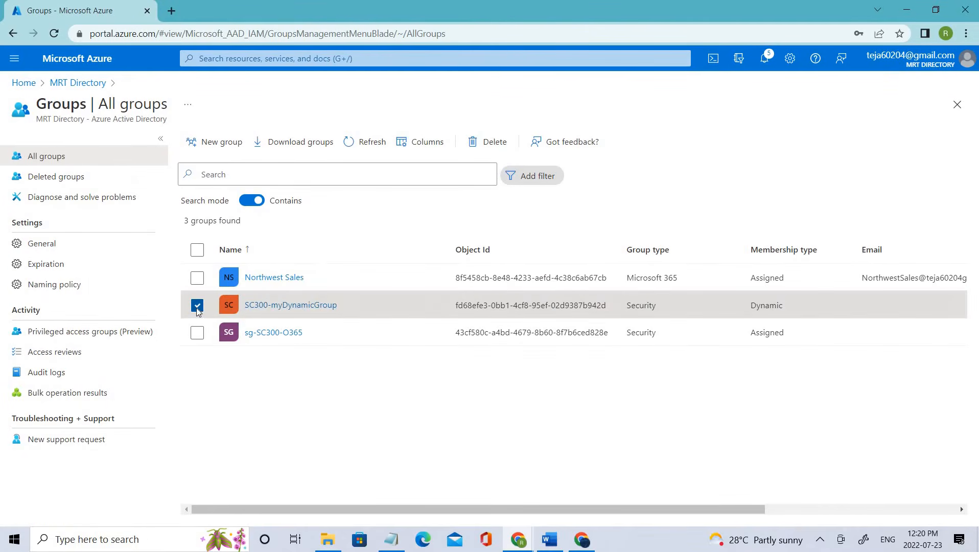
left_click(197, 307)
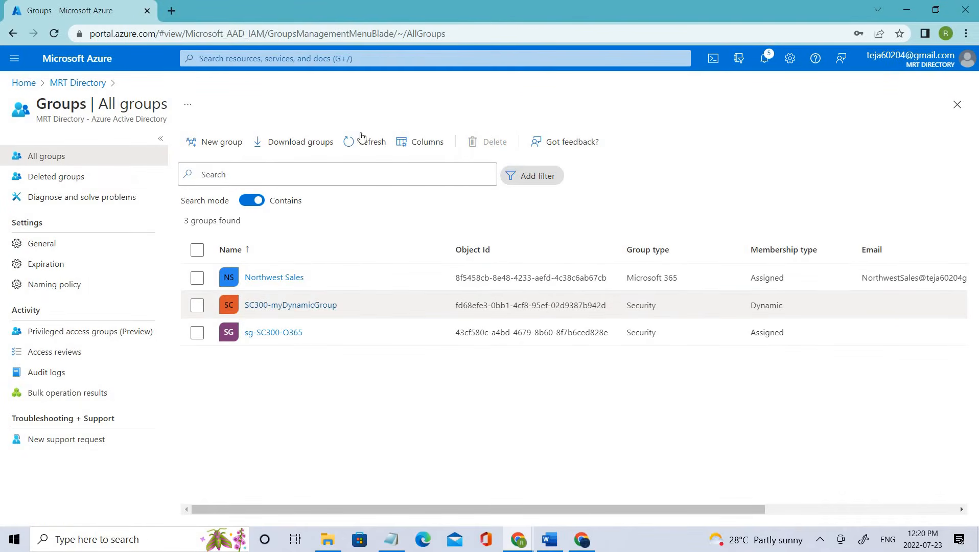
left_click(354, 146)
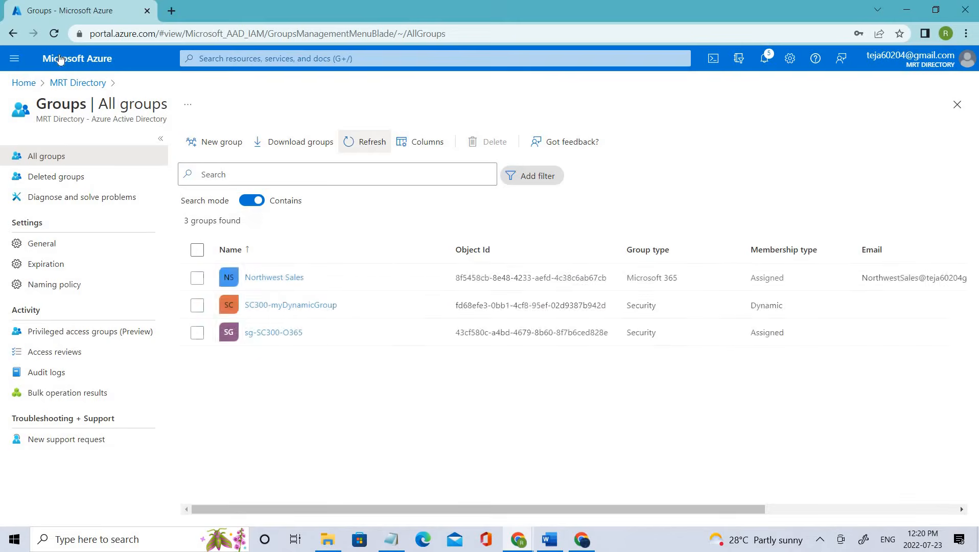
left_click(53, 33)
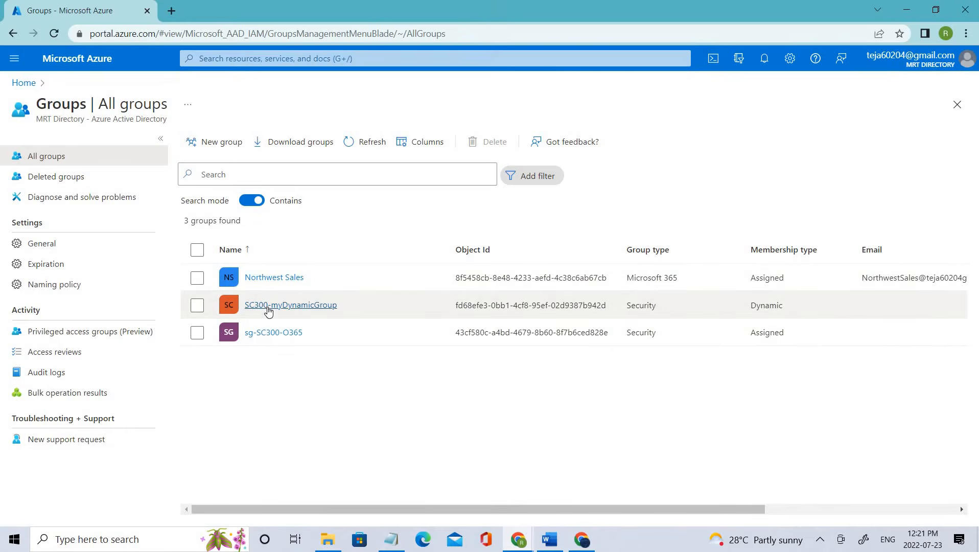
Step: Reopen the SC300-myDynamicGroup overview and check its direct members, owners and total members
left_click(265, 309)
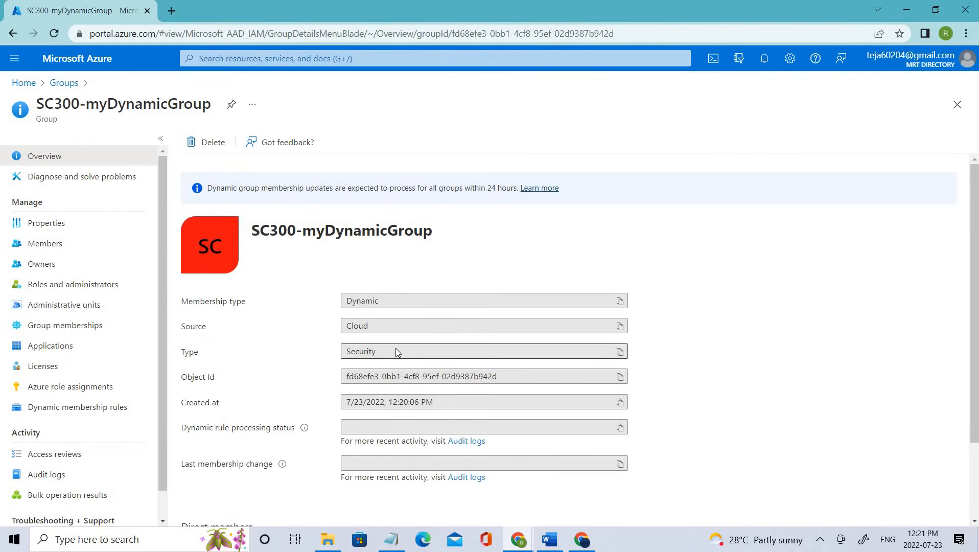
scroll(603, 492, "down", 2)
left_click_drag(530, 497, 775, 454)
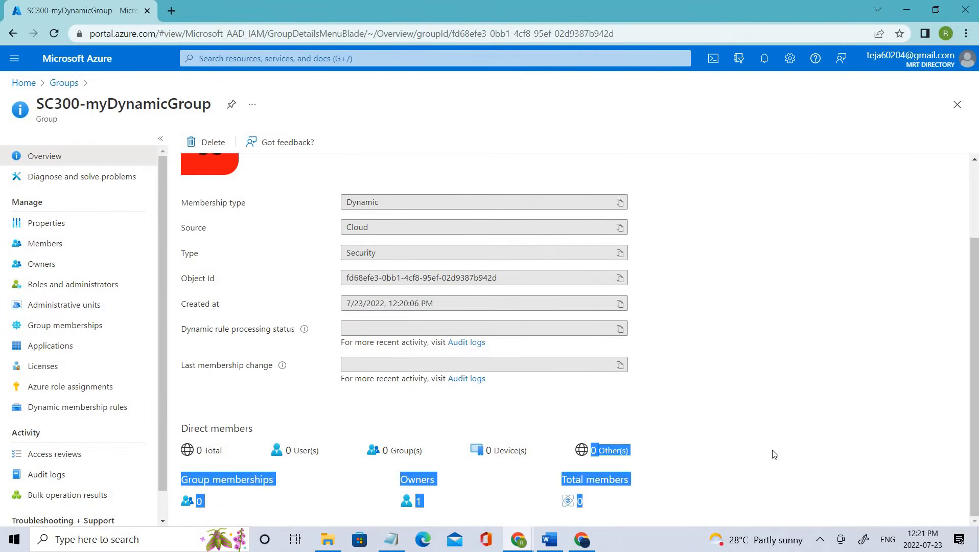
left_click(302, 185)
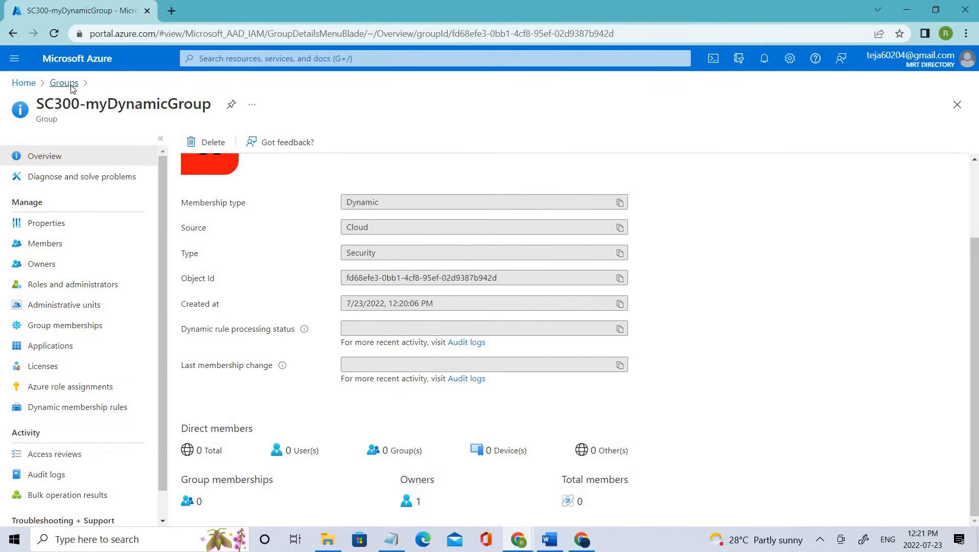
Step: Start another new security group from the groups list, set its membership type to Dynamic User, and open its dynamic query
left_click(72, 87)
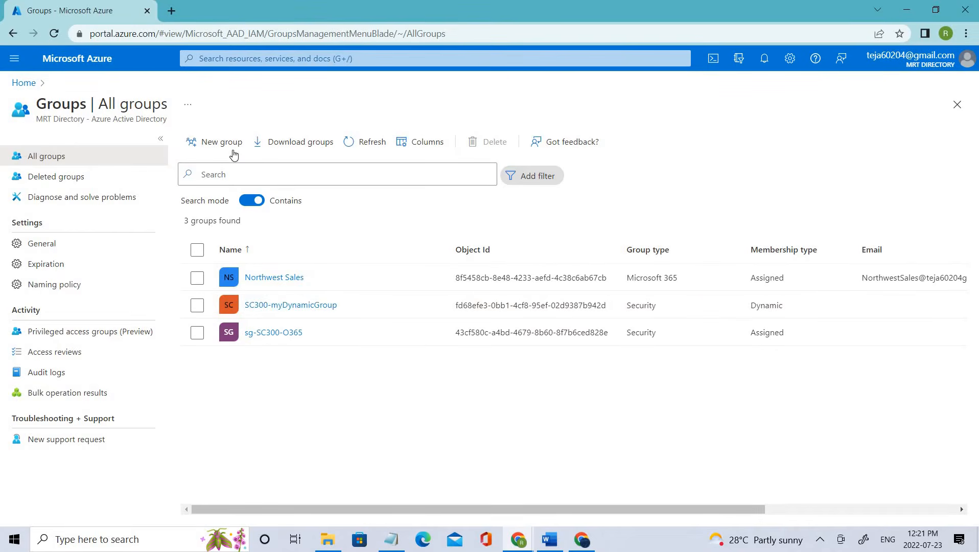
left_click(231, 146)
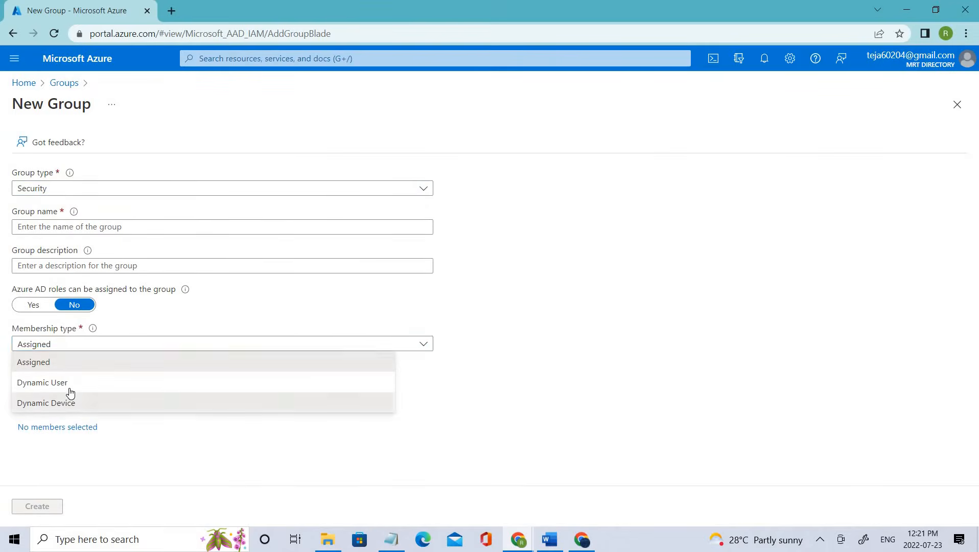
left_click(72, 385)
left_click(72, 429)
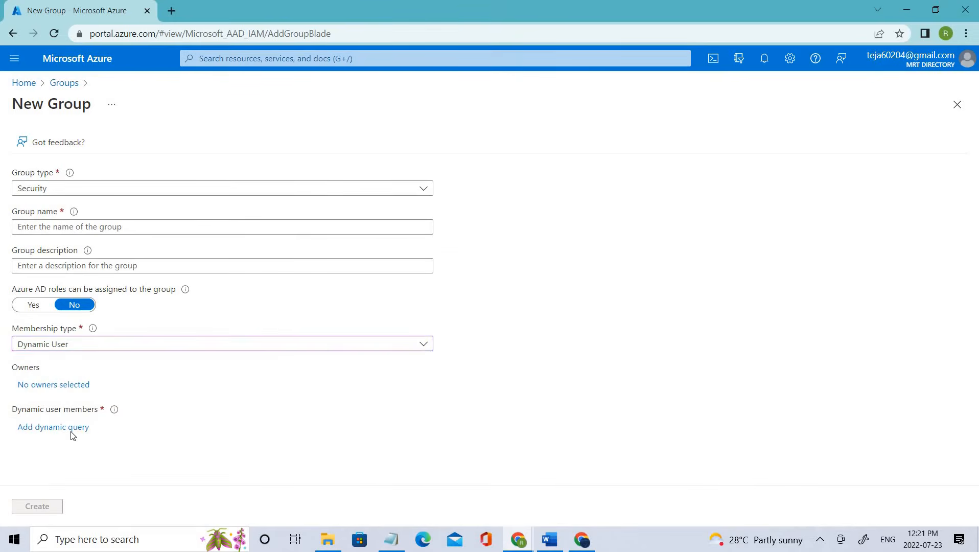
Step: Add an And expression to the membership rule requiring the department property to equal Sales
triple_click(51, 270)
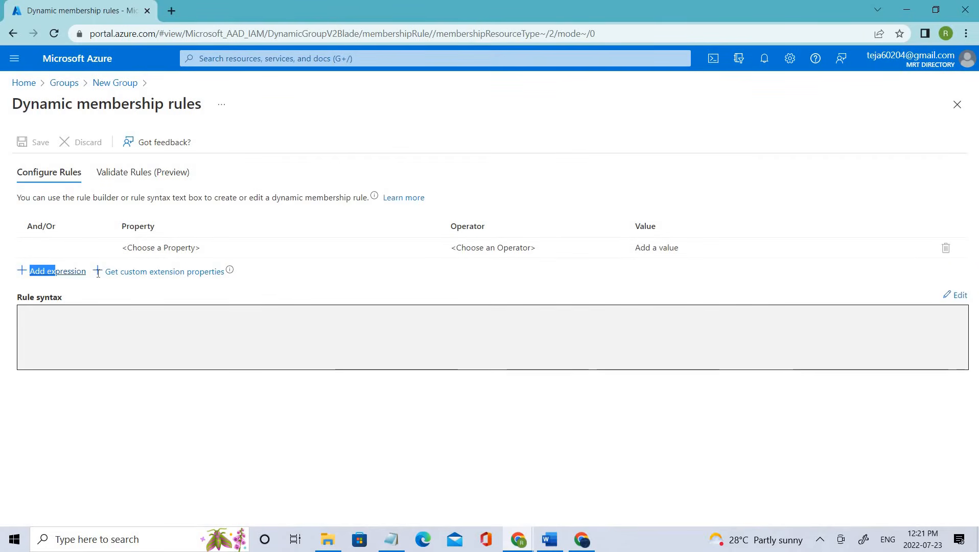
left_click(67, 272)
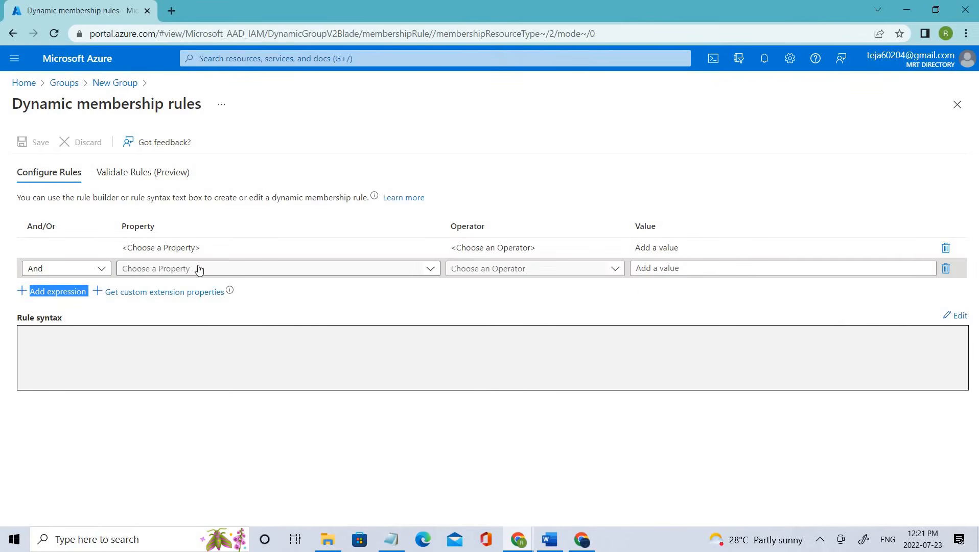
left_click(199, 271)
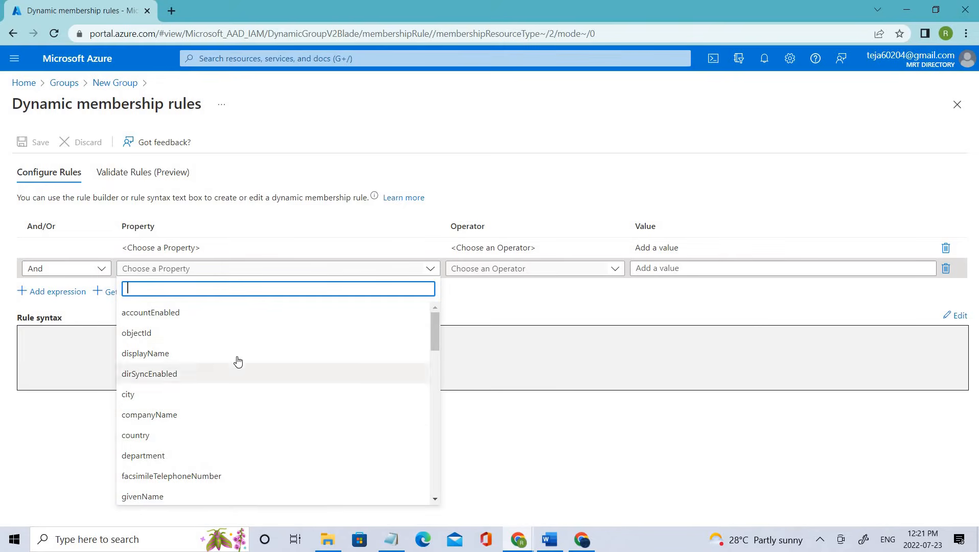
scroll(179, 425, "down", 1)
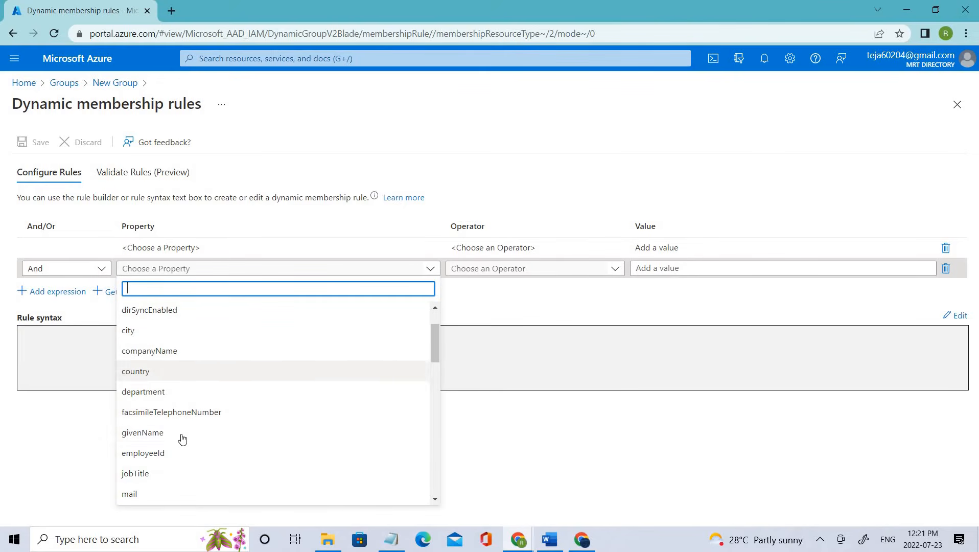
left_click(192, 393)
left_click(512, 269)
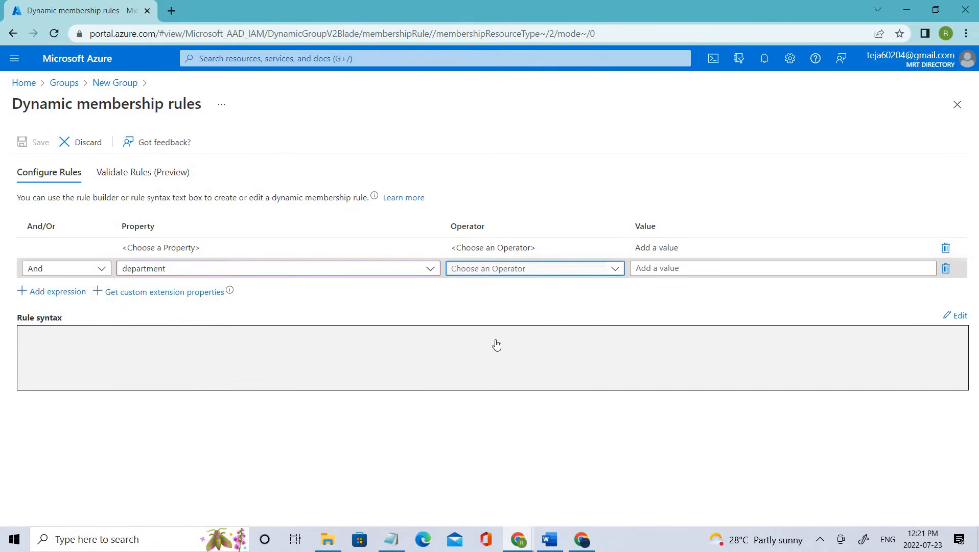
left_click(485, 395)
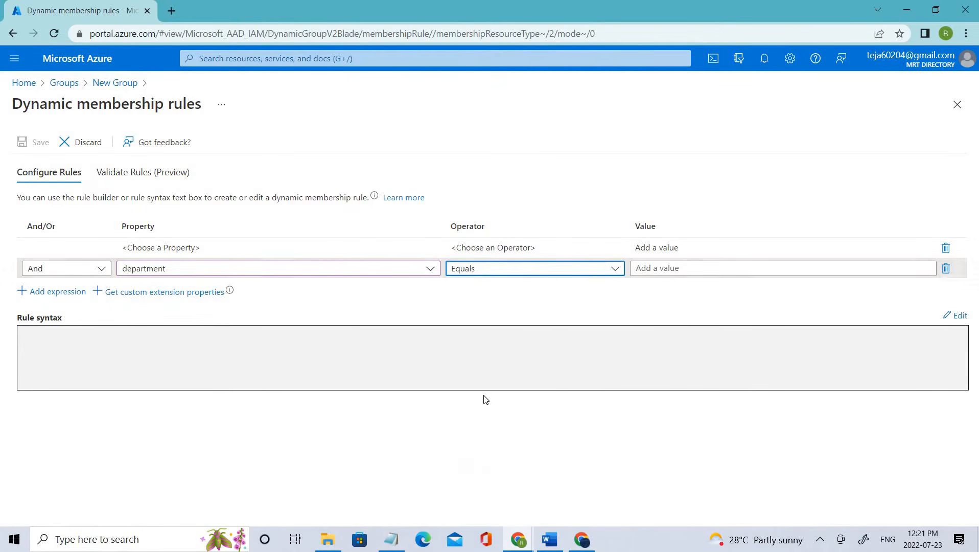
left_click(724, 265)
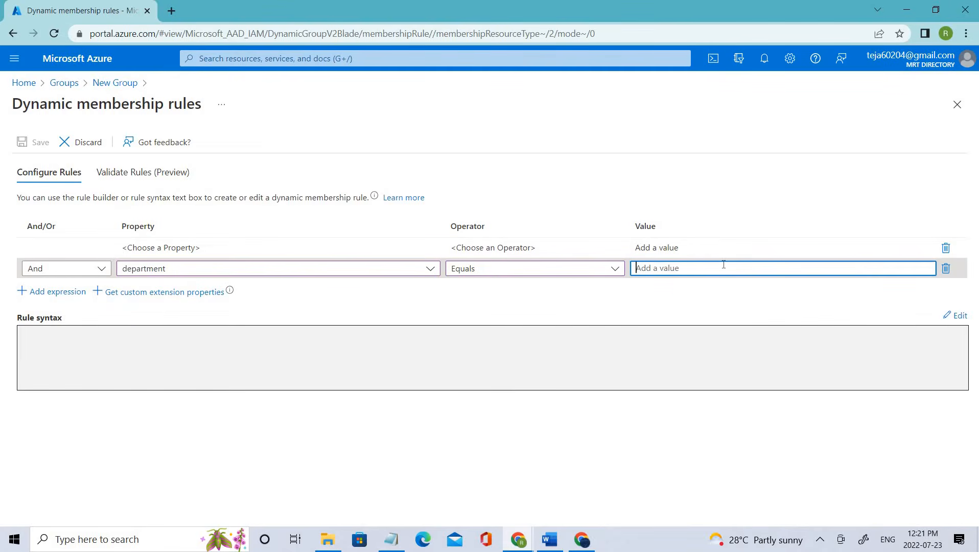
type("Sales")
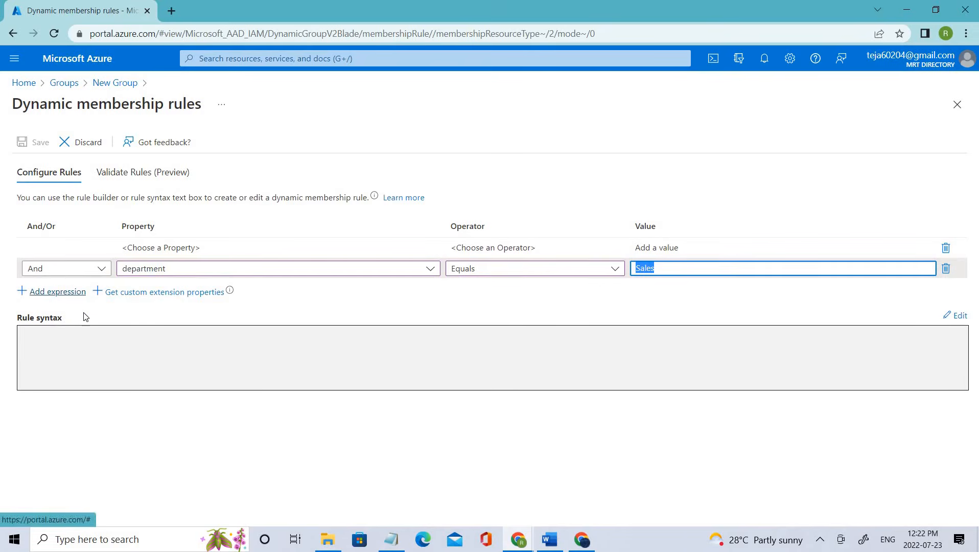
Step: Add another expression below the department one, joined with Or, and choose country as its property
left_click(67, 298)
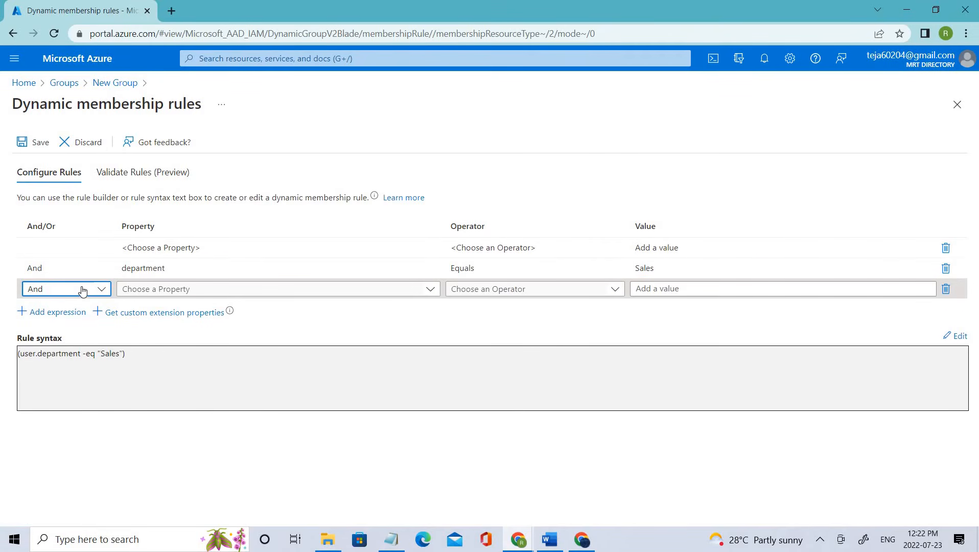
left_click(82, 289)
left_click(82, 289)
left_click(81, 288)
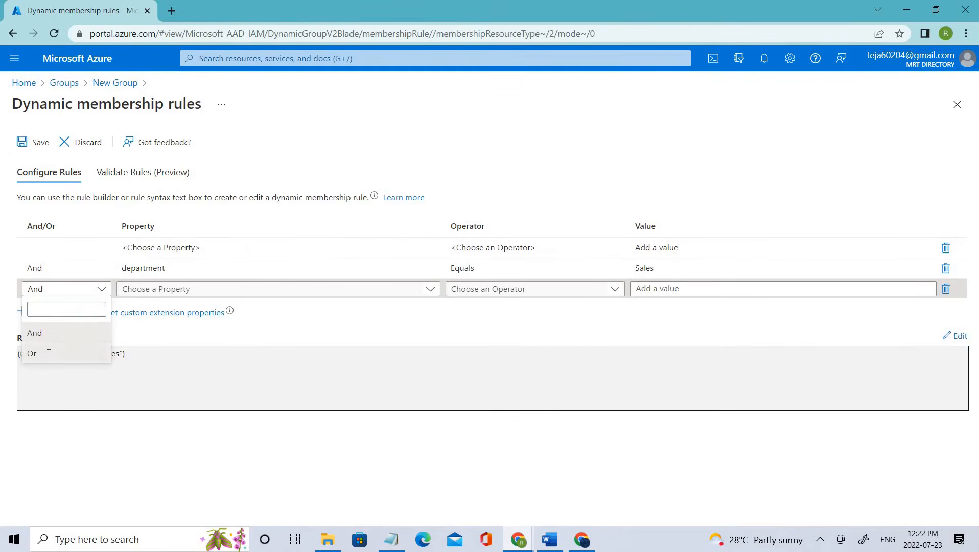
left_click(49, 355)
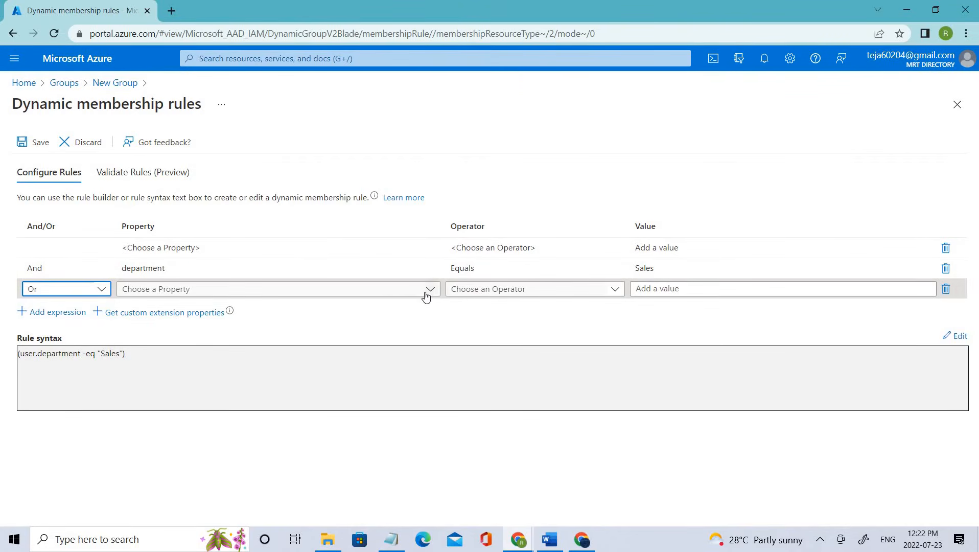
left_click(407, 293)
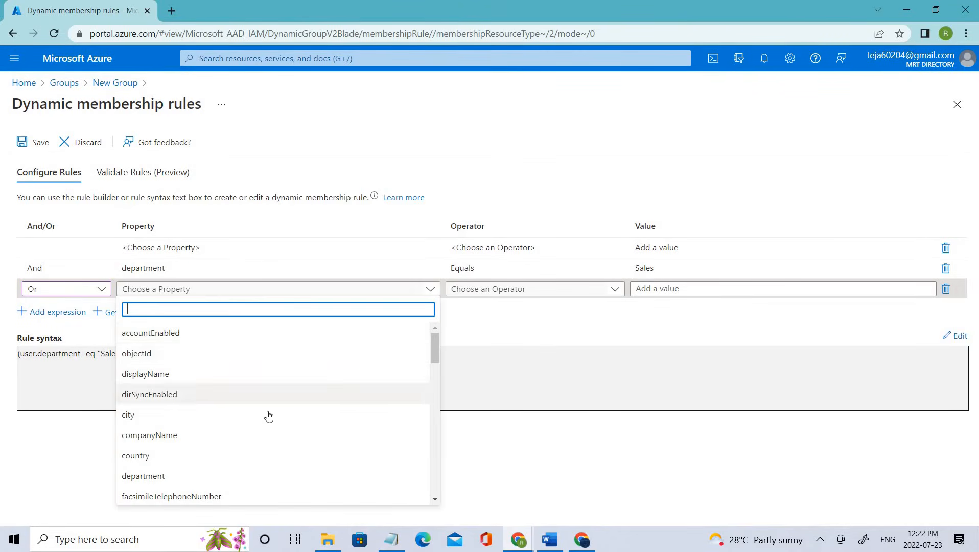
scroll(270, 431, "down", 4)
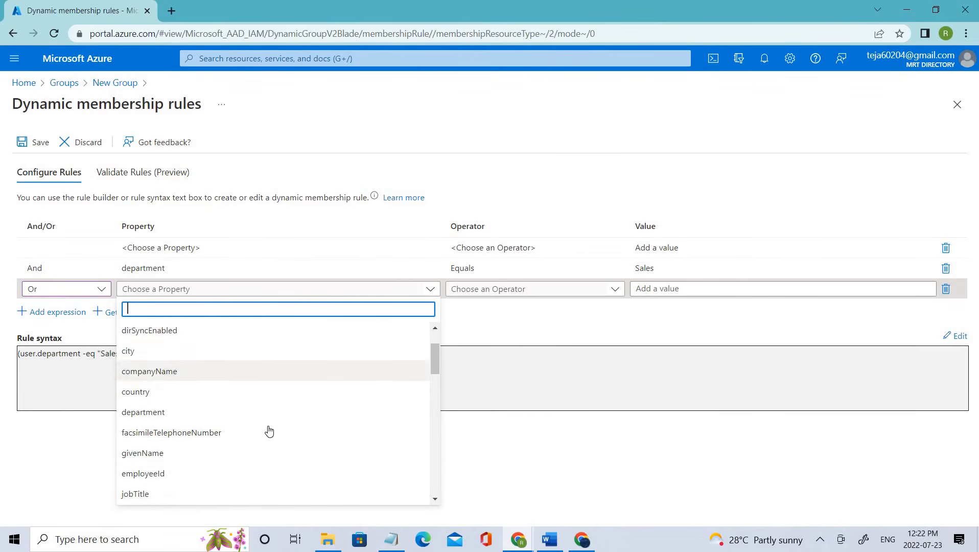
scroll(269, 431, "down", 5)
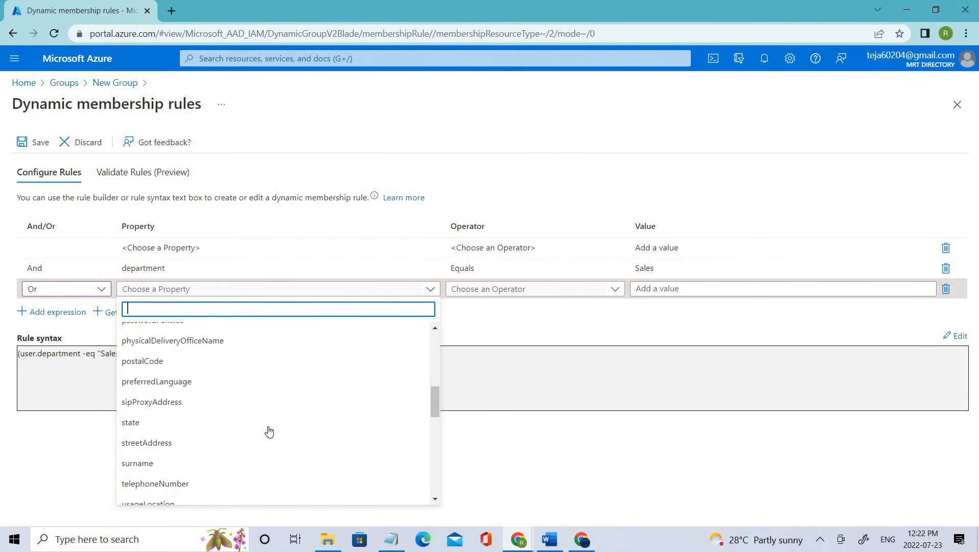
scroll(270, 478, "down", 6)
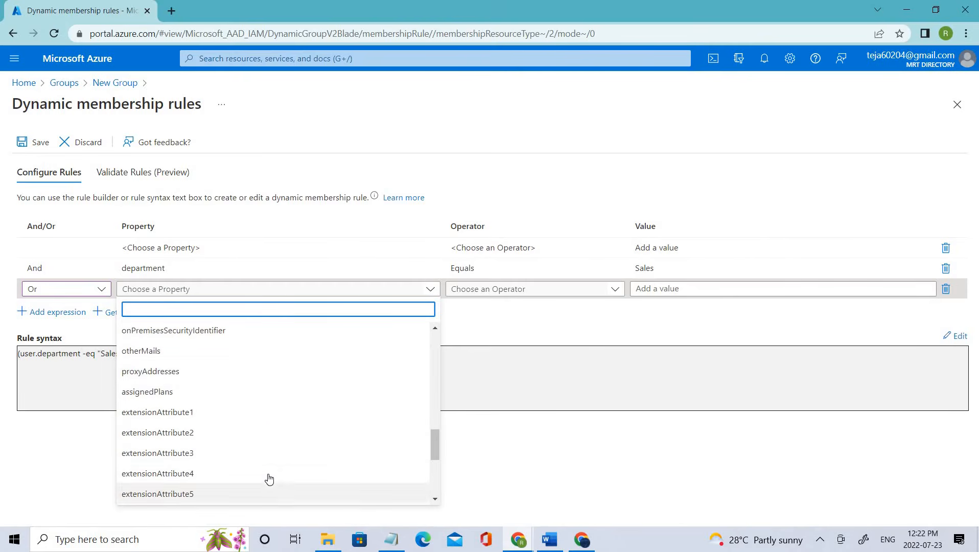
scroll(269, 478, "up", 5)
scroll(270, 478, "up", 10)
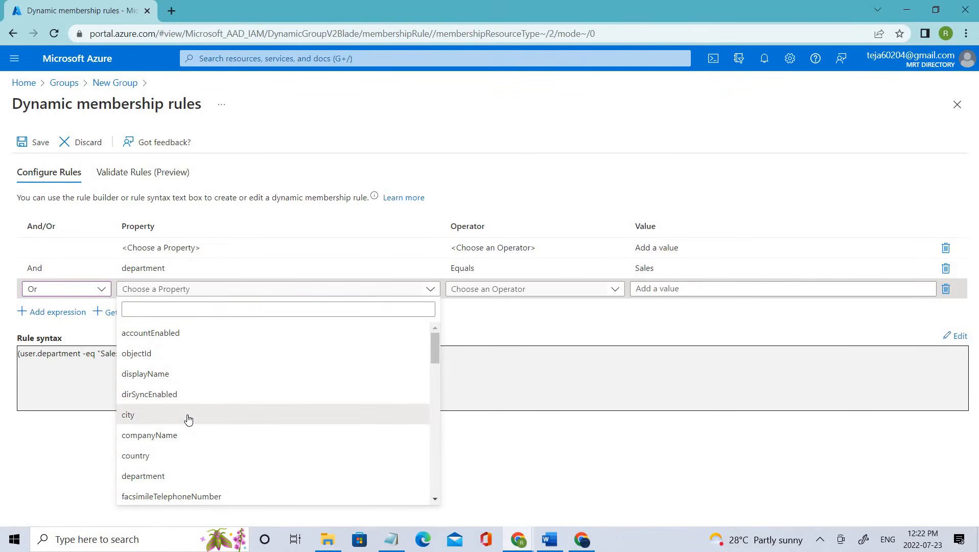
left_click(177, 461)
Step: Set the country expression's operator to Equals and its value to Canada, and apply it to the rule syntax
left_click(555, 292)
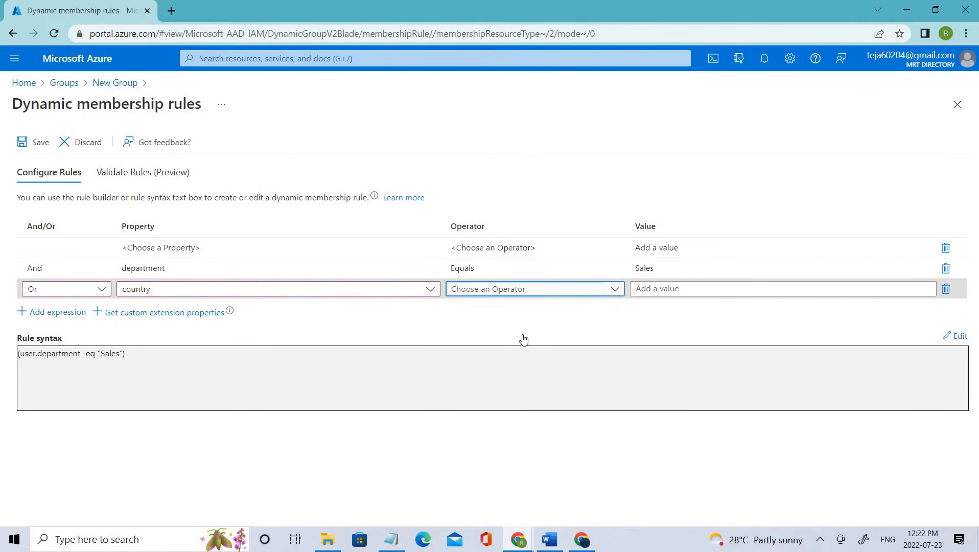
left_click(511, 415)
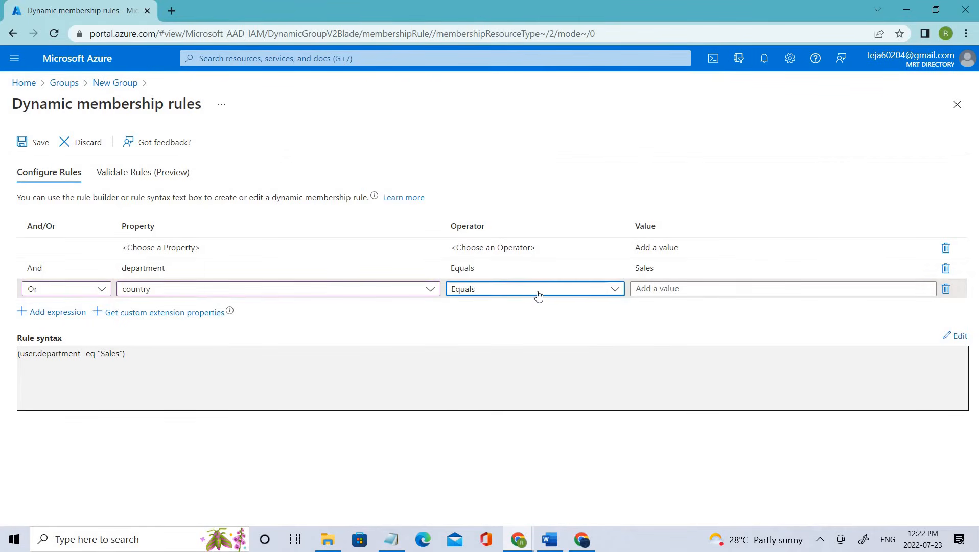
left_click(537, 292)
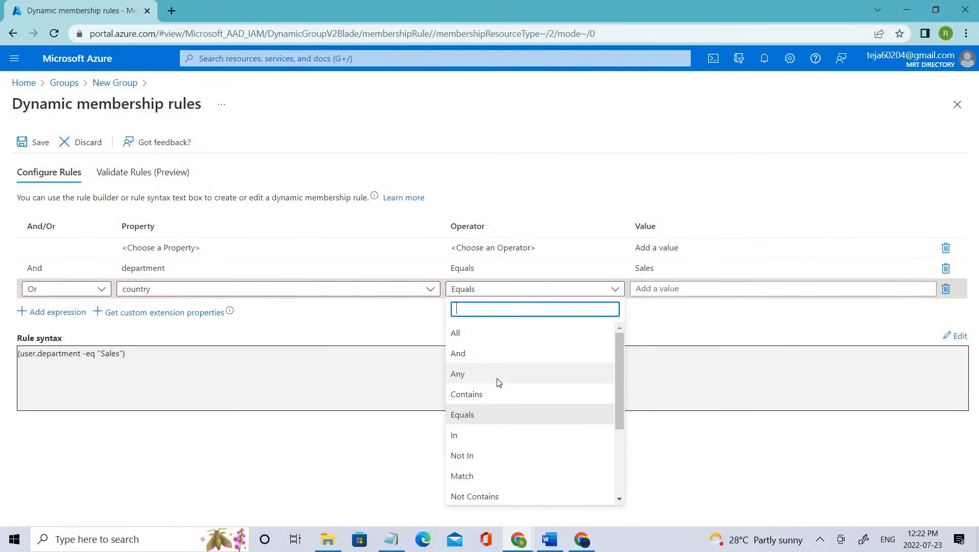
left_click(498, 382)
left_click(560, 291)
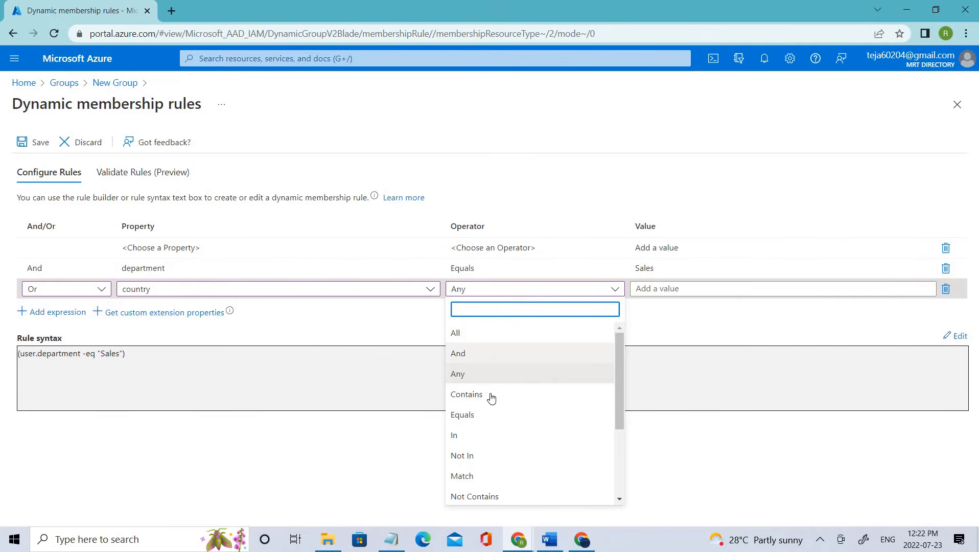
scroll(498, 476, "down", 1)
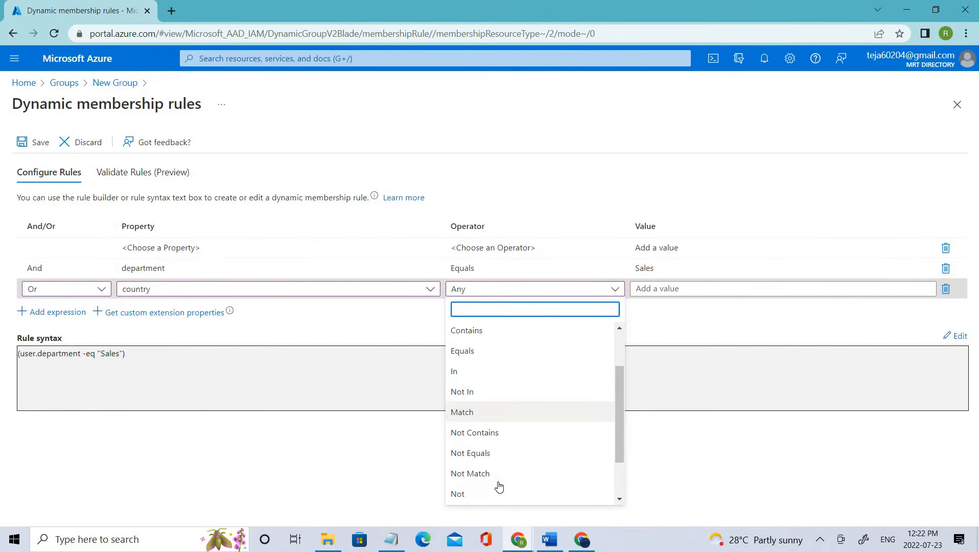
scroll(499, 486, "down", 1)
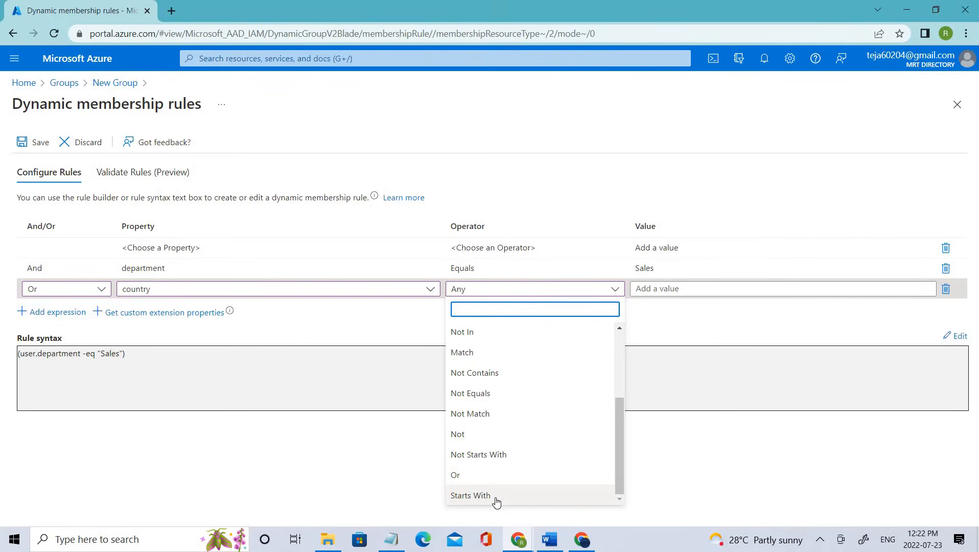
scroll(494, 476, "up", 2)
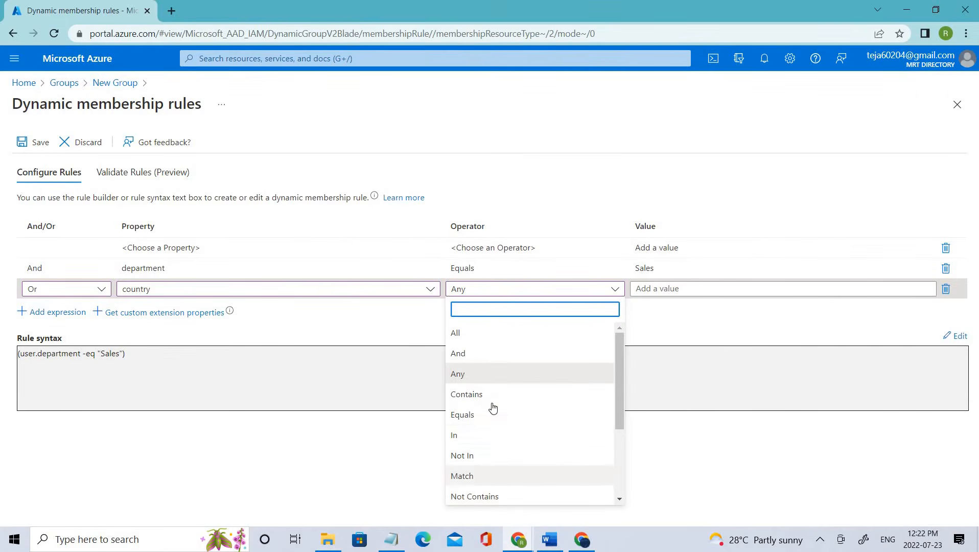
left_click(692, 287)
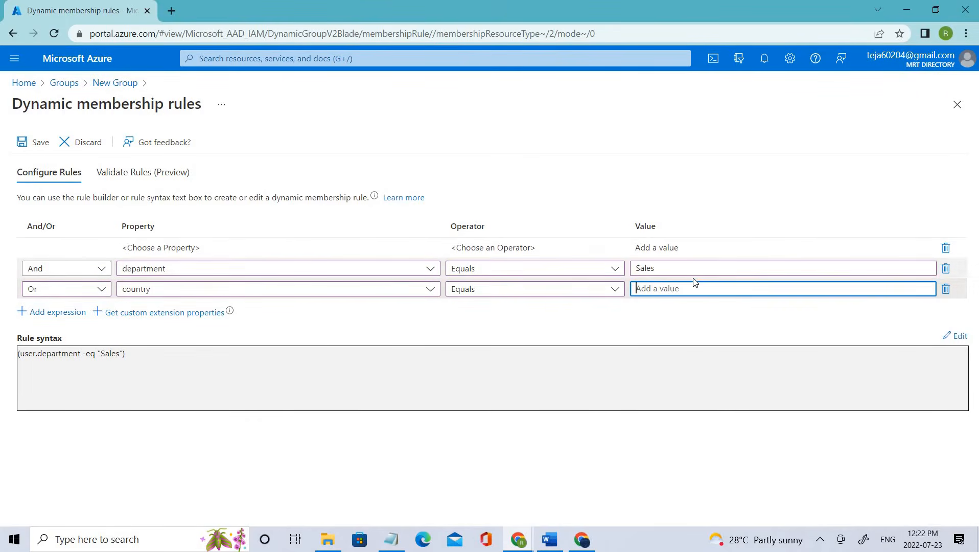
type("Canada")
left_click(700, 330)
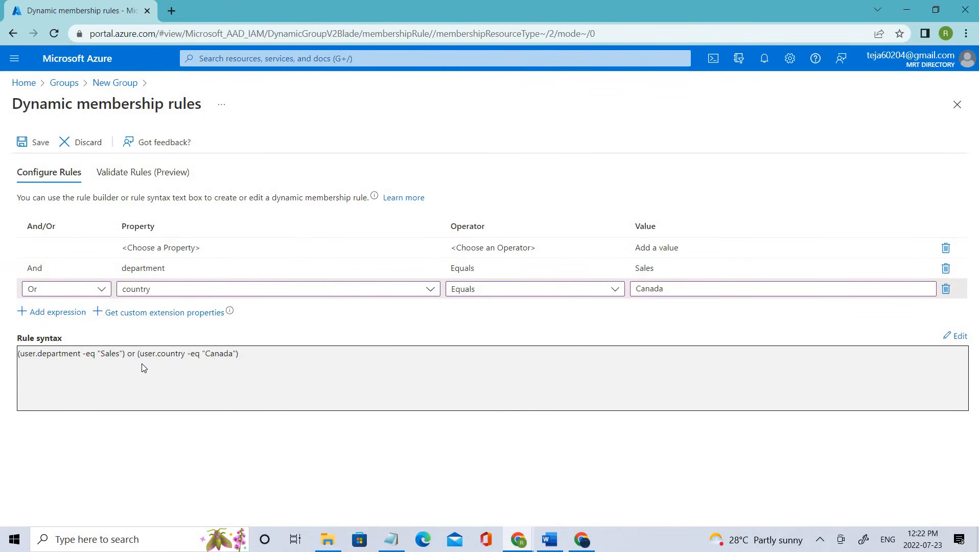
Step: Examine the generated rule syntax, comparing its department clause with its country clause
left_click_drag(26, 352, 259, 366)
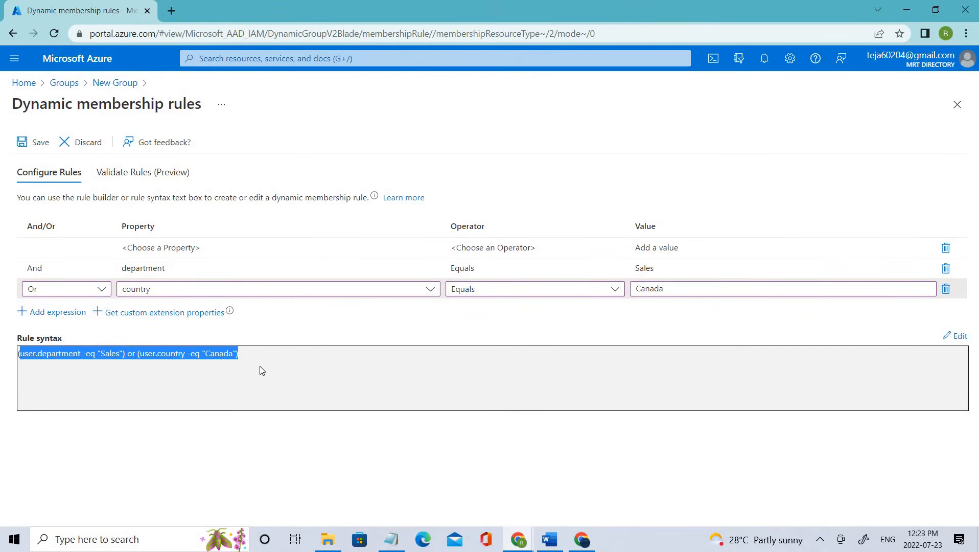
left_click_drag(262, 363, 23, 361)
left_click(247, 358)
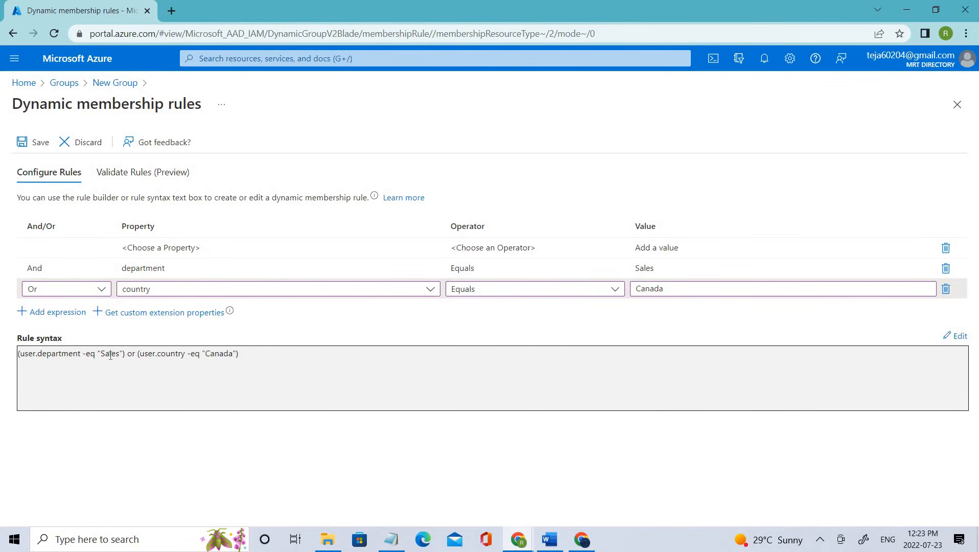
left_click_drag(110, 356, 17, 353)
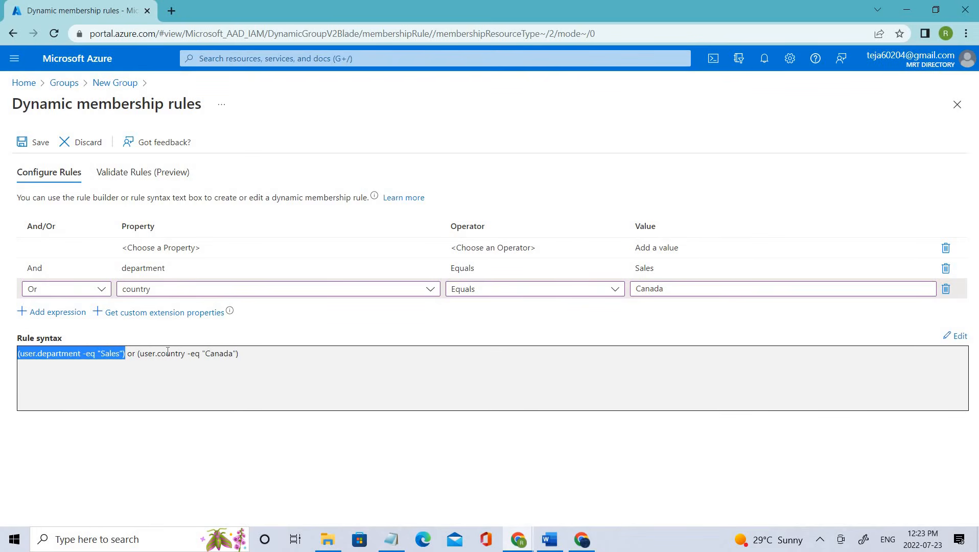
left_click_drag(138, 355, 263, 355)
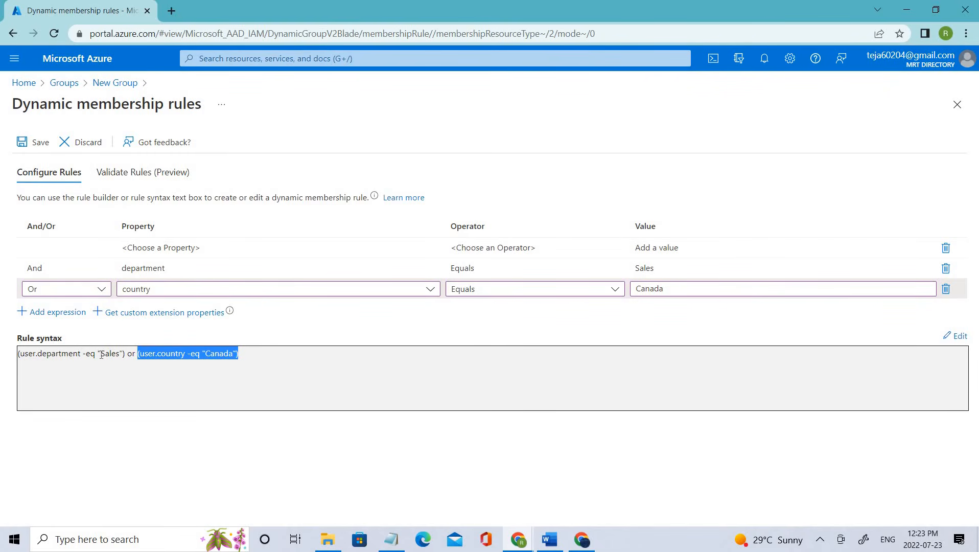
left_click_drag(98, 354, 115, 356)
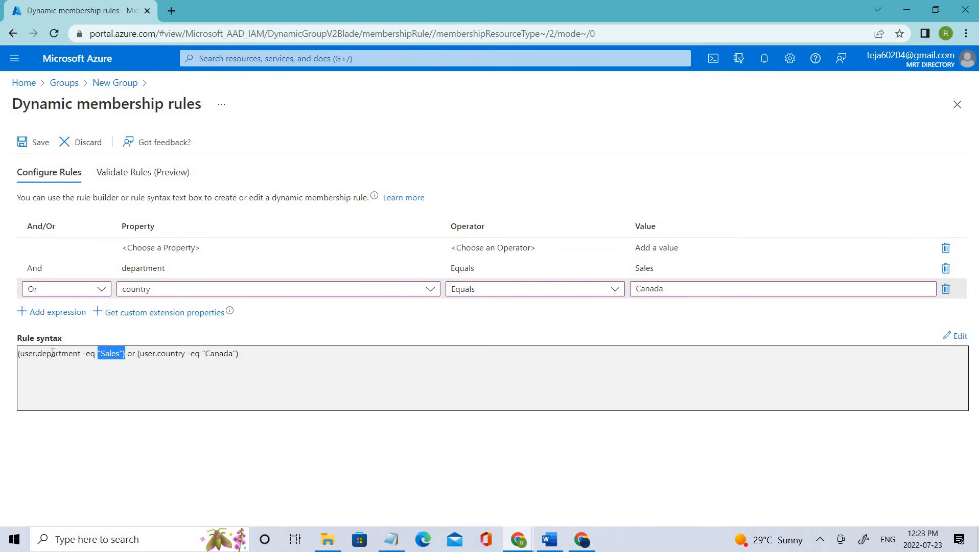
left_click_drag(37, 354, 80, 354)
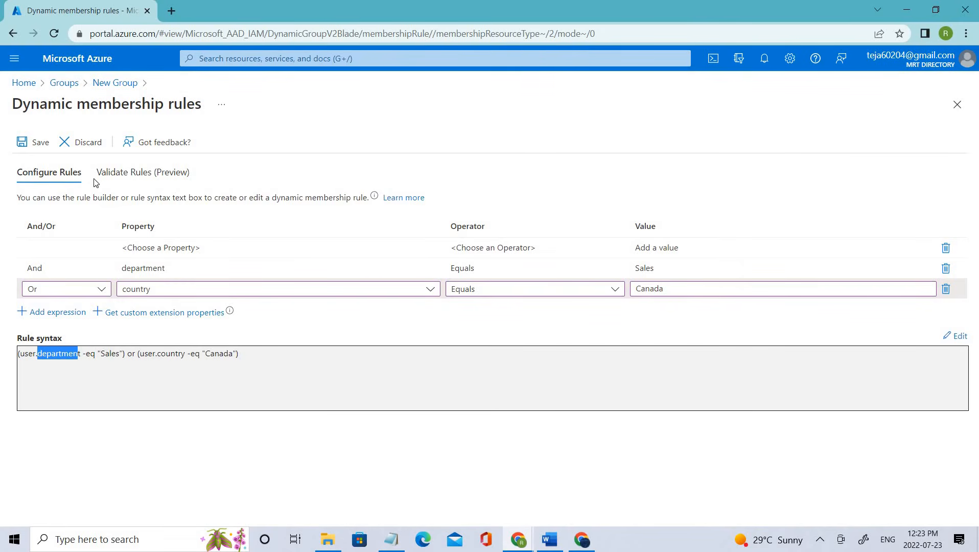
Step: Discard the unsaved membership rule and the new group, returning to the list of all groups
left_click(101, 83)
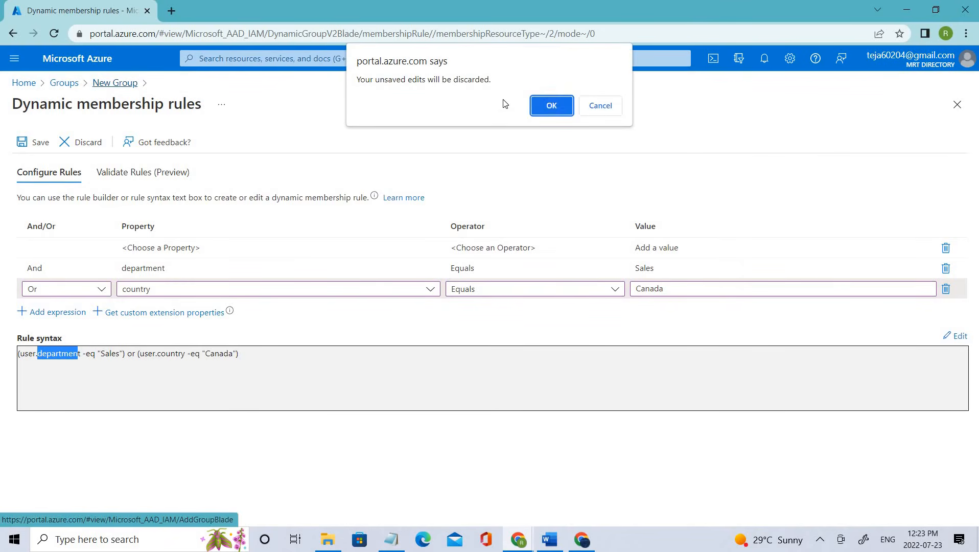
left_click(552, 106)
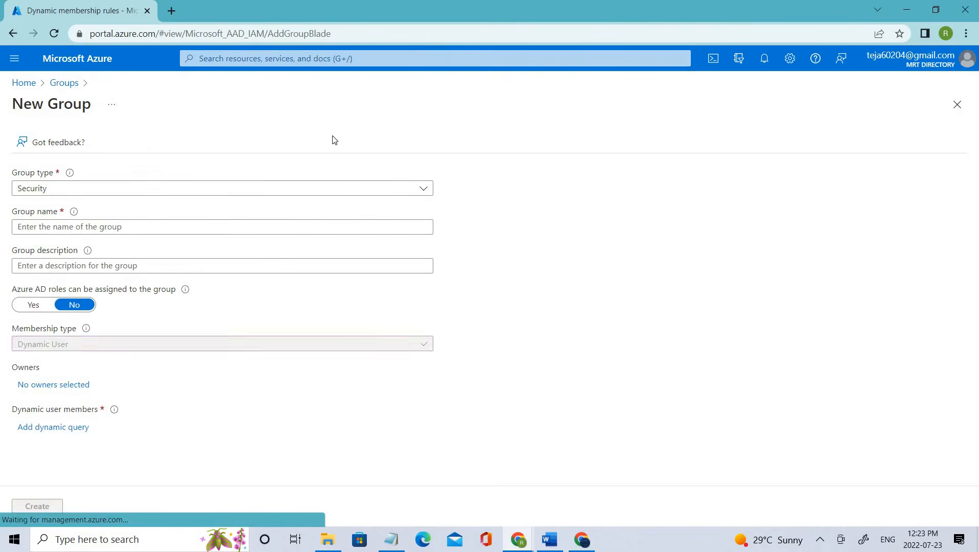
left_click(74, 85)
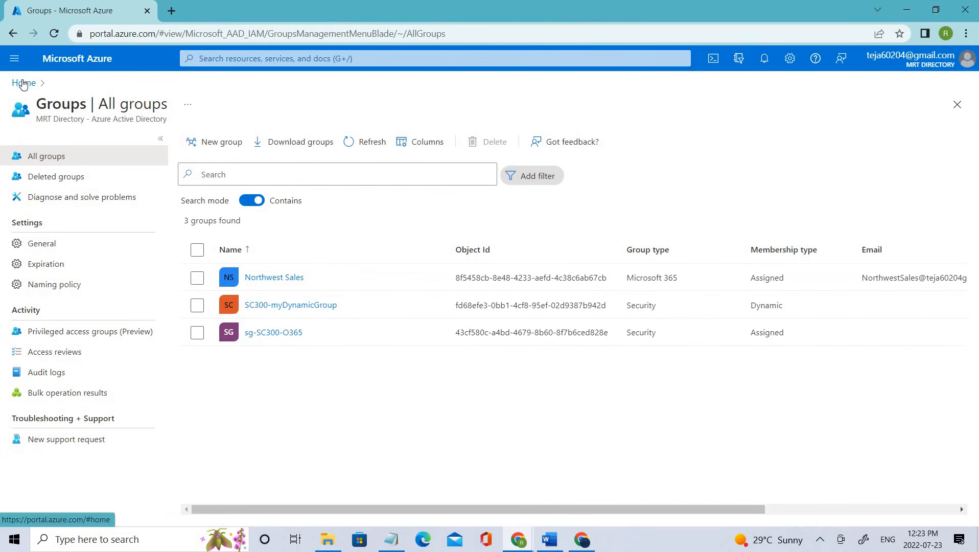
Step: Start a new user from the Azure Active Directory users list and fill in the user name and display name
left_click(23, 83)
left_click(246, 130)
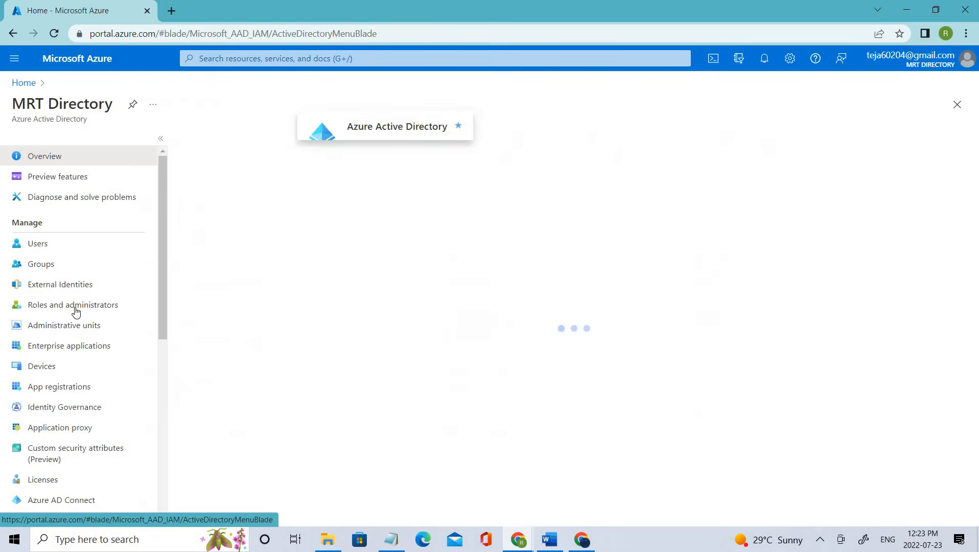
left_click(62, 248)
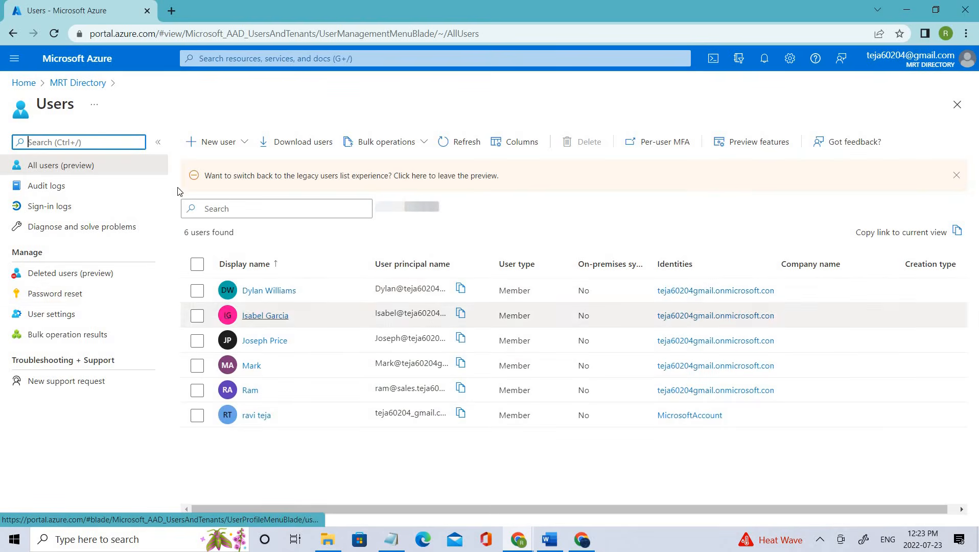
left_click(195, 143)
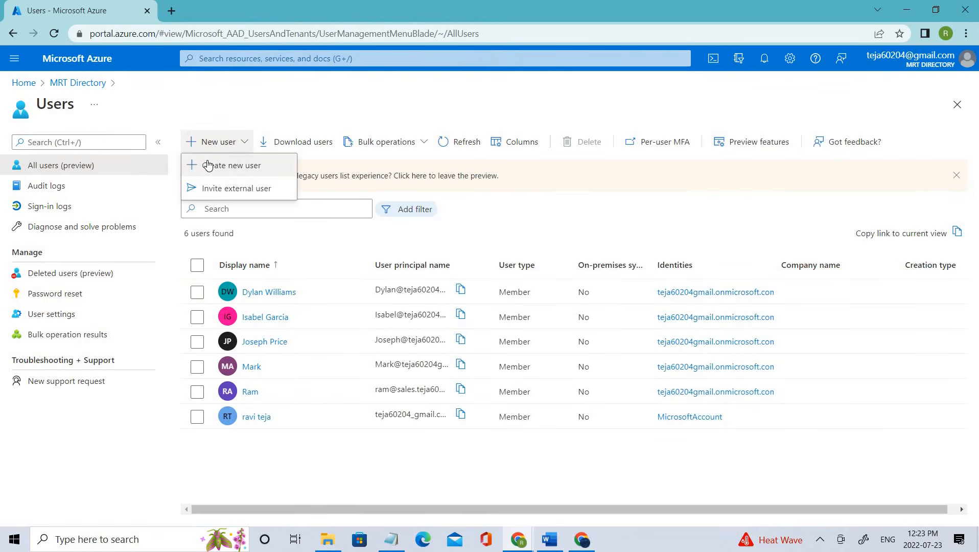
left_click(209, 164)
scroll(237, 303, "down", 5)
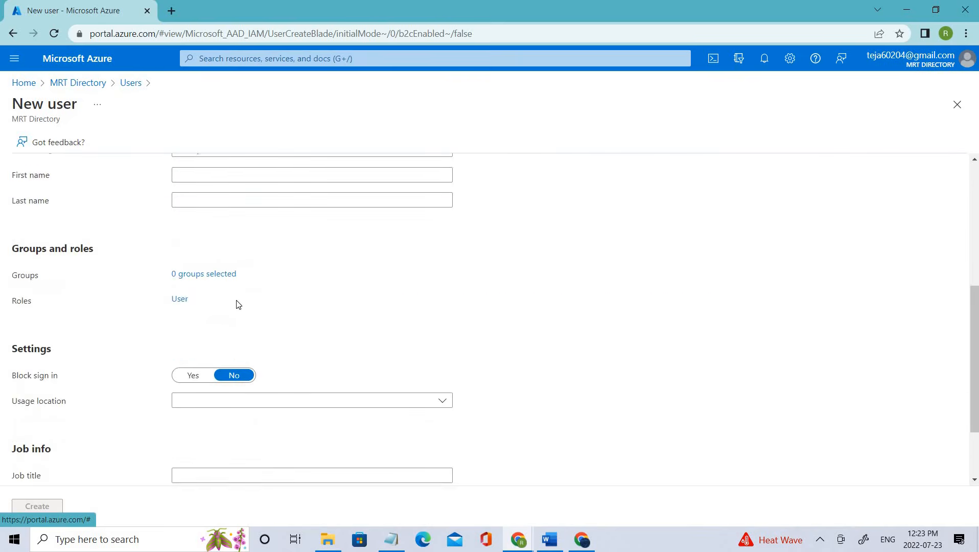
scroll(237, 306, "up", 4)
left_click(214, 326)
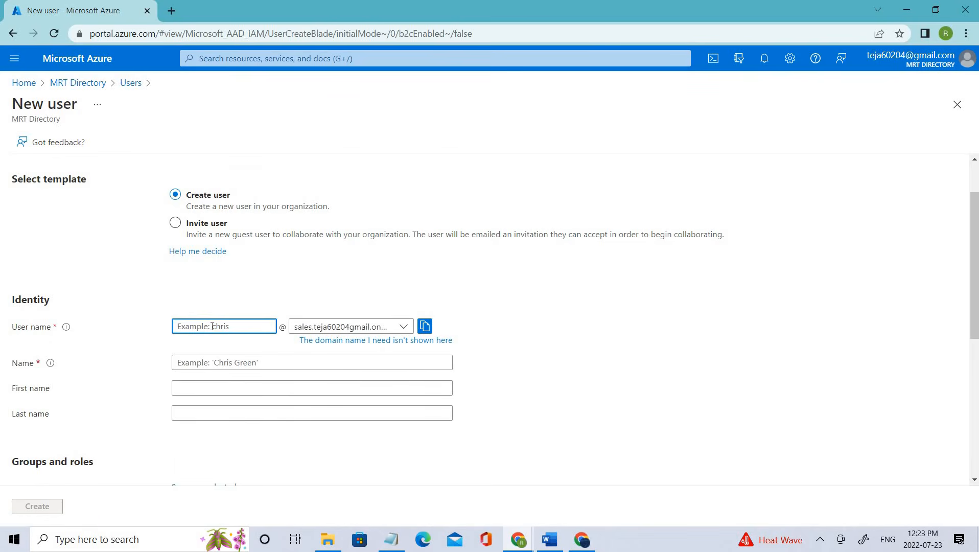
type("raja")
left_click(230, 357)
type("ra")
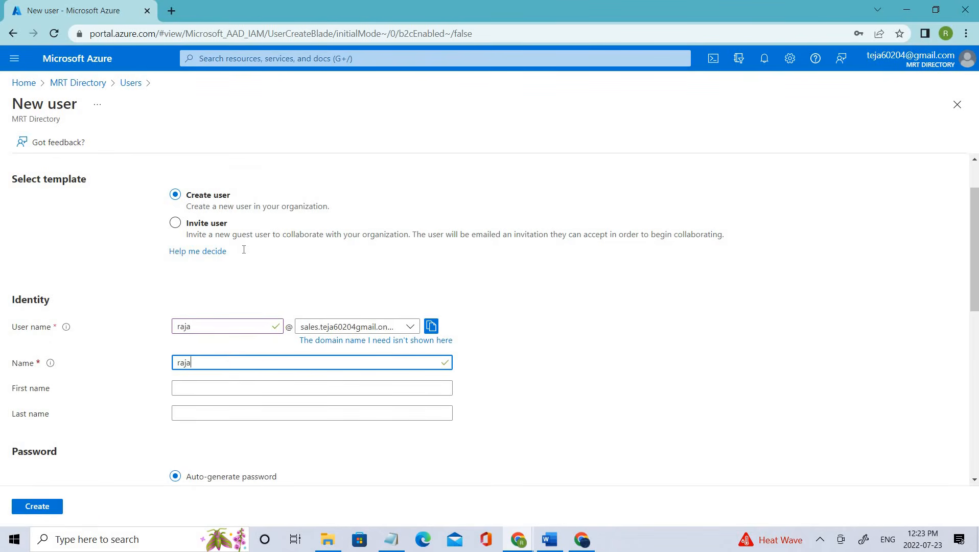
Step: Examine the new user's password, group membership, usage location and job info settings, including which groups can be assigned
scroll(162, 238, "down", 8)
scroll(174, 266, "up", 3)
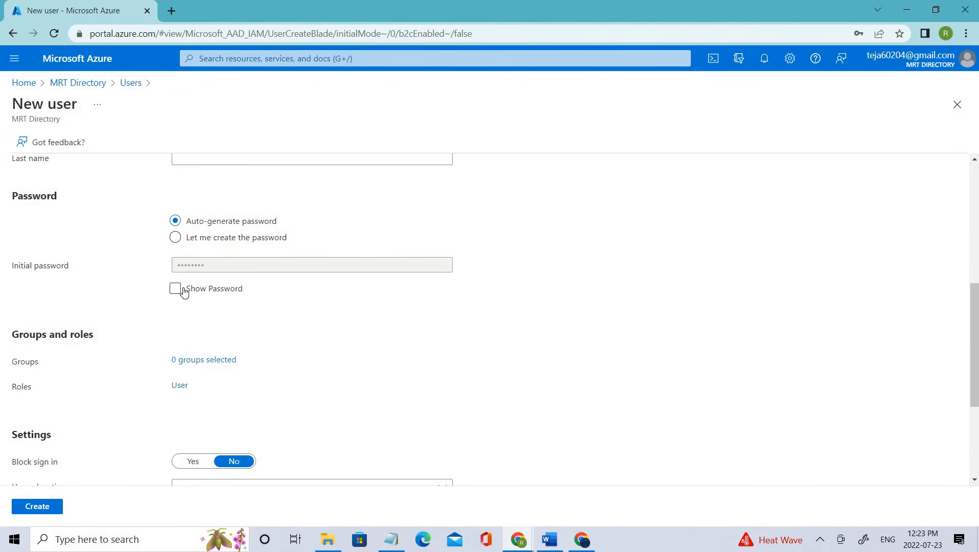
scroll(207, 388, "down", 1)
scroll(9, 313, "up", 1)
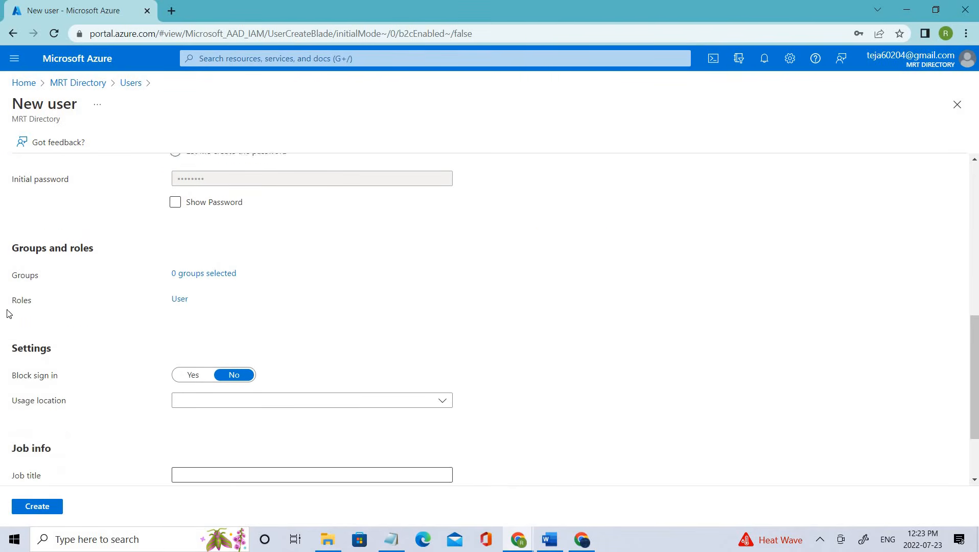
scroll(267, 323, "down", 1)
left_click_drag(74, 308, 203, 310)
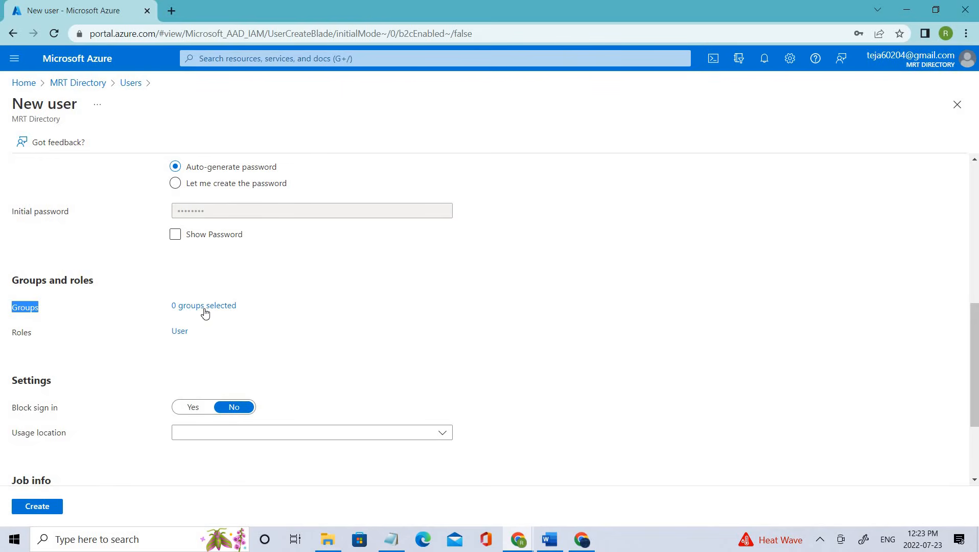
left_click(203, 308)
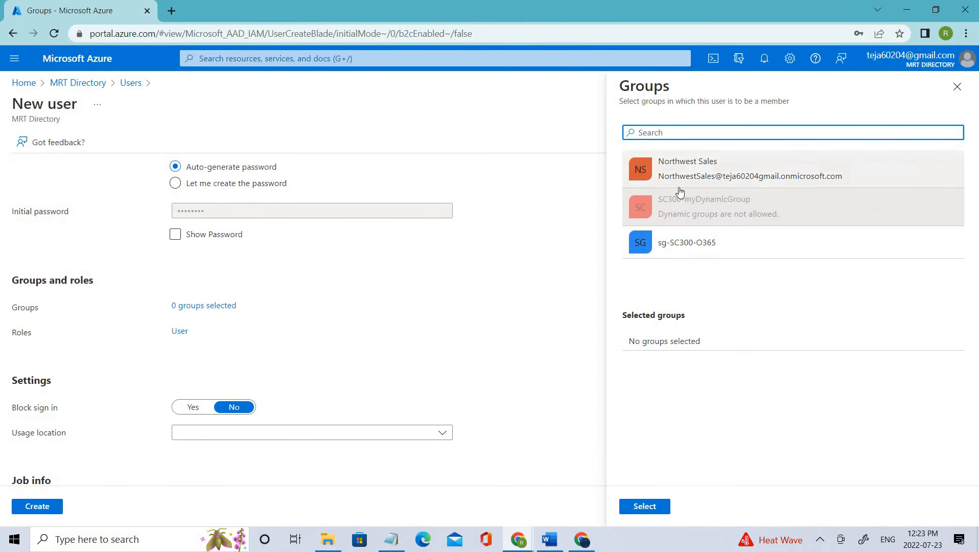
scroll(111, 296, "down", 2)
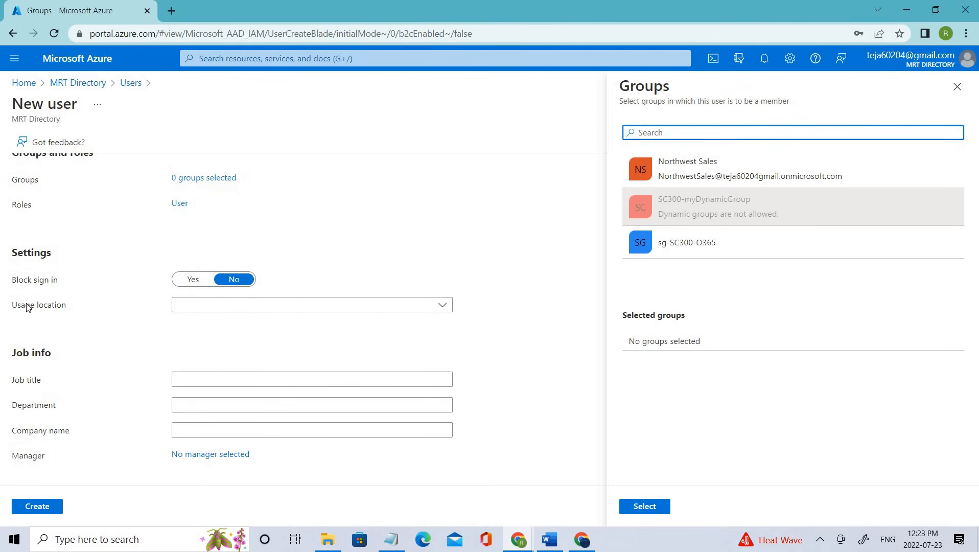
left_click(431, 309)
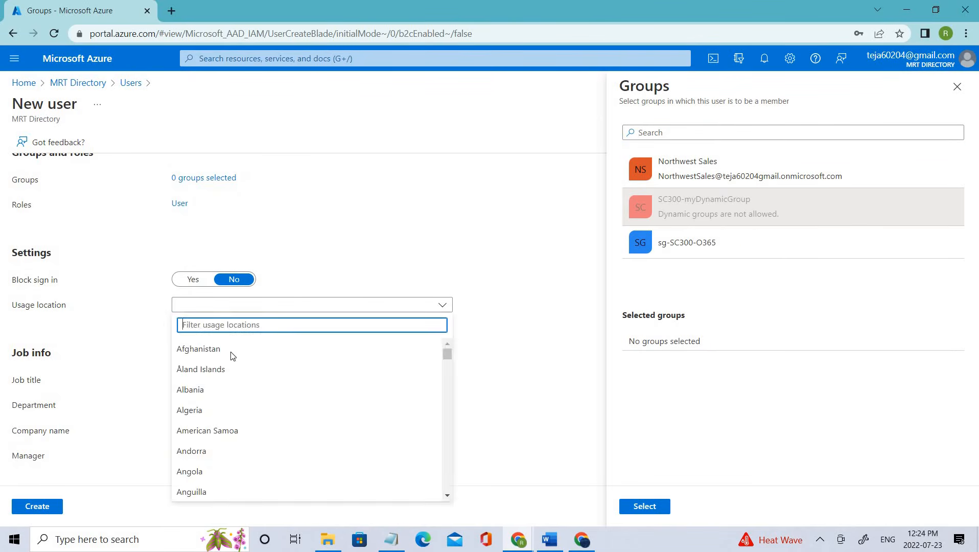
left_click(106, 399)
triple_click(73, 359)
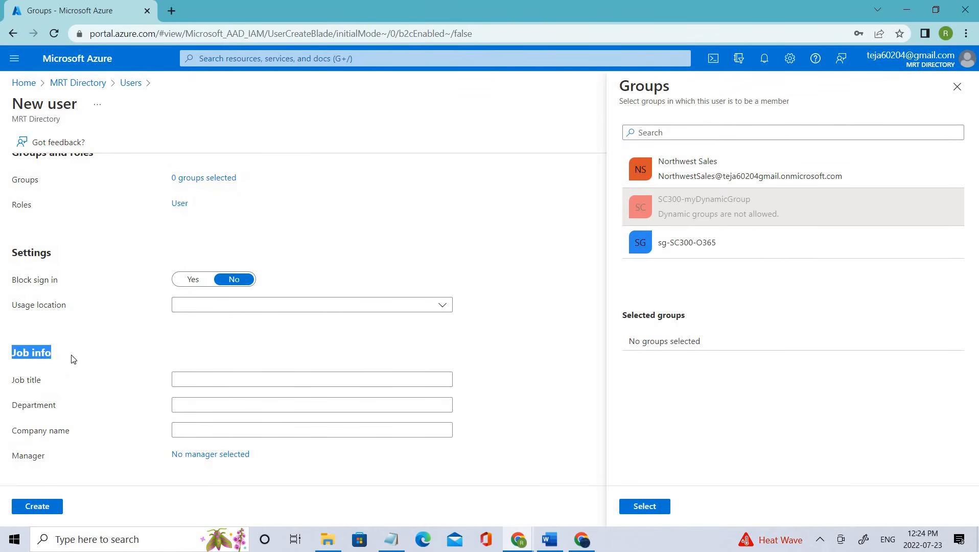
Step: Set the new user's department to Sales and leave the job title empty
left_click_drag(5, 387, 223, 394)
left_click(241, 383)
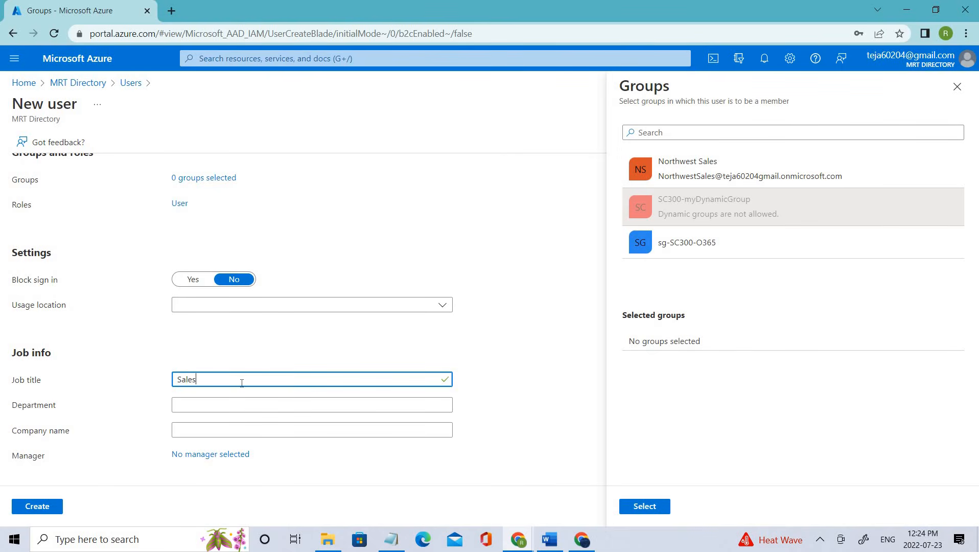
left_click(201, 400)
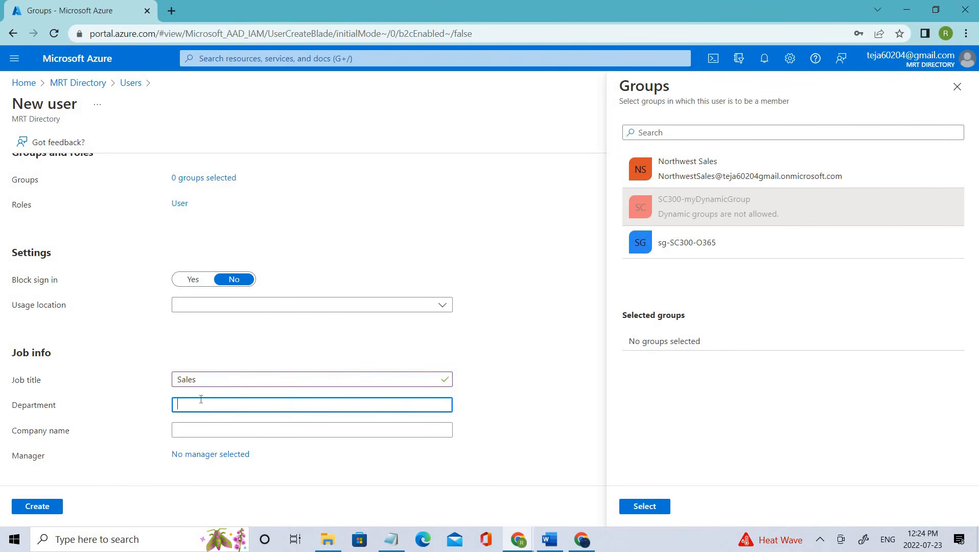
left_click(160, 375)
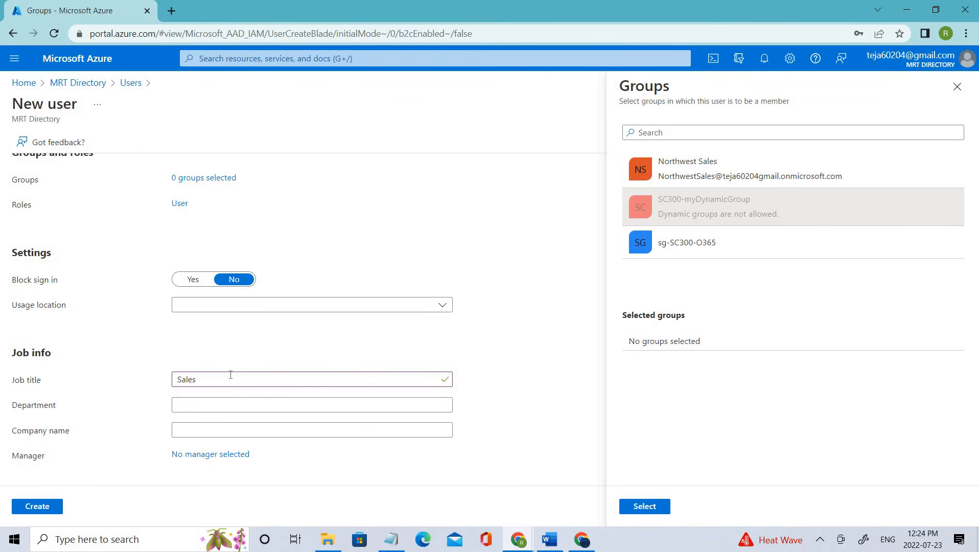
left_click(215, 401)
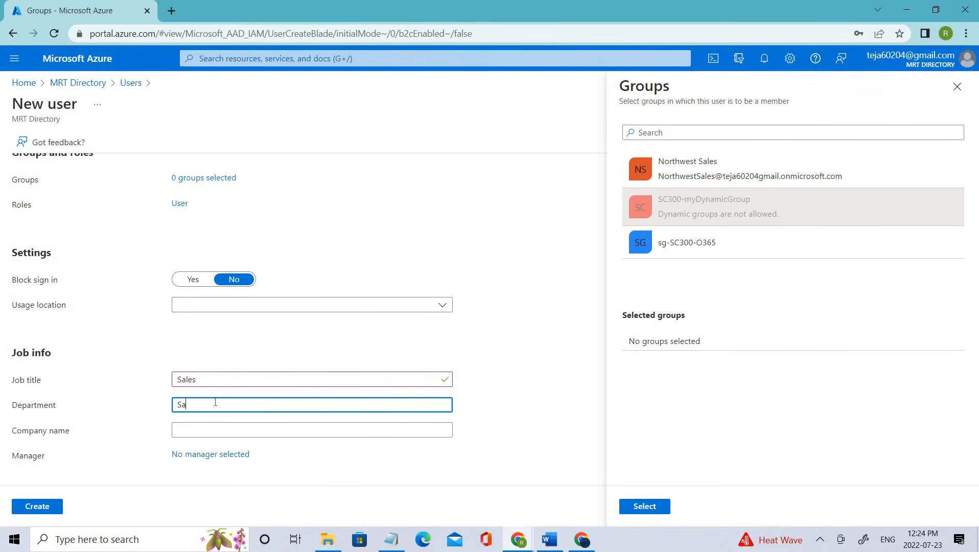
left_click(144, 372)
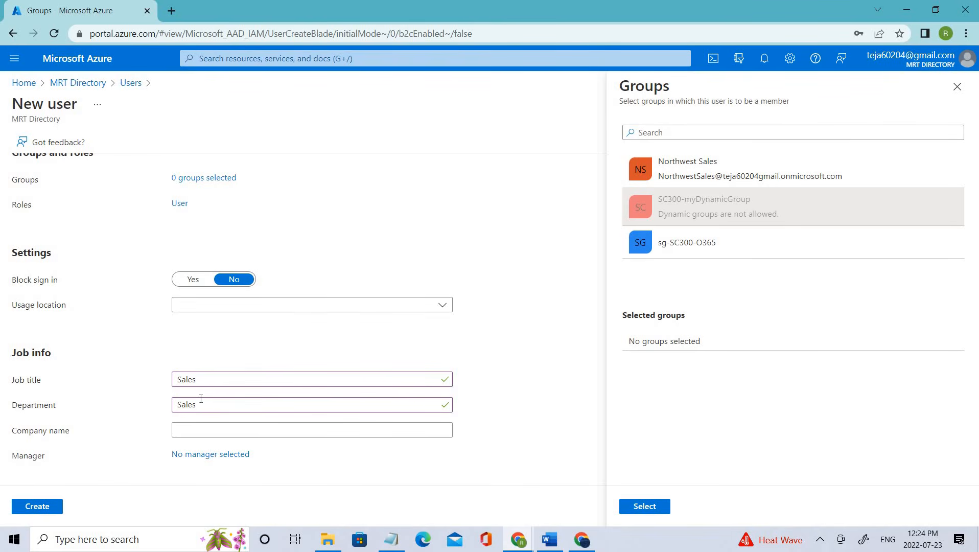
triple_click(201, 375)
key("BackSpace")
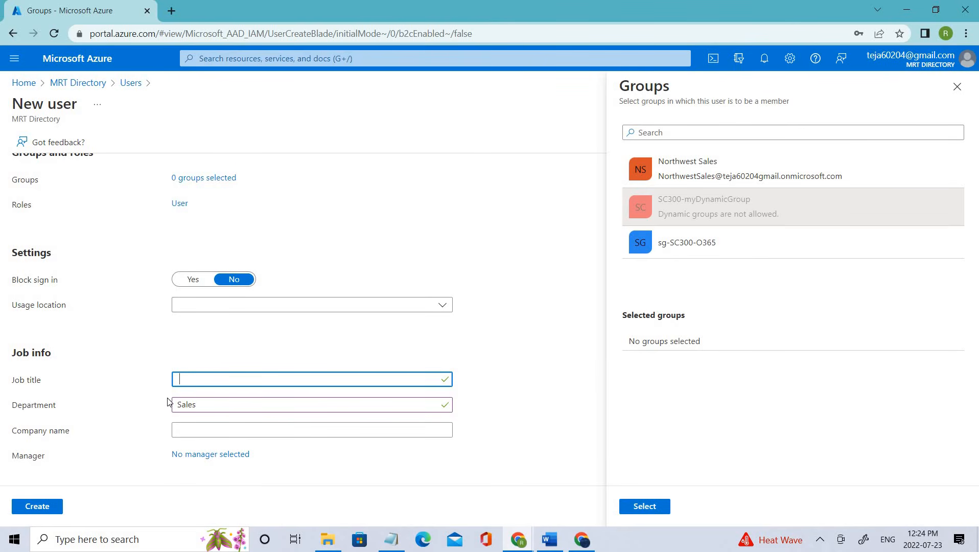
Step: Close the group selection and discard the unsaved new user, returning to the users list
scroll(174, 310, "up", 1)
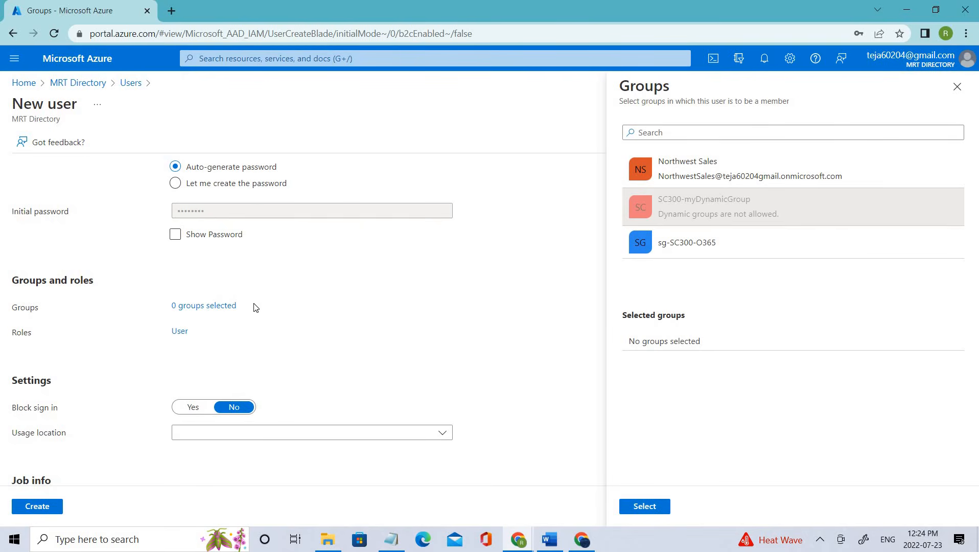
scroll(261, 217, "down", 1)
scroll(262, 217, "down", 2)
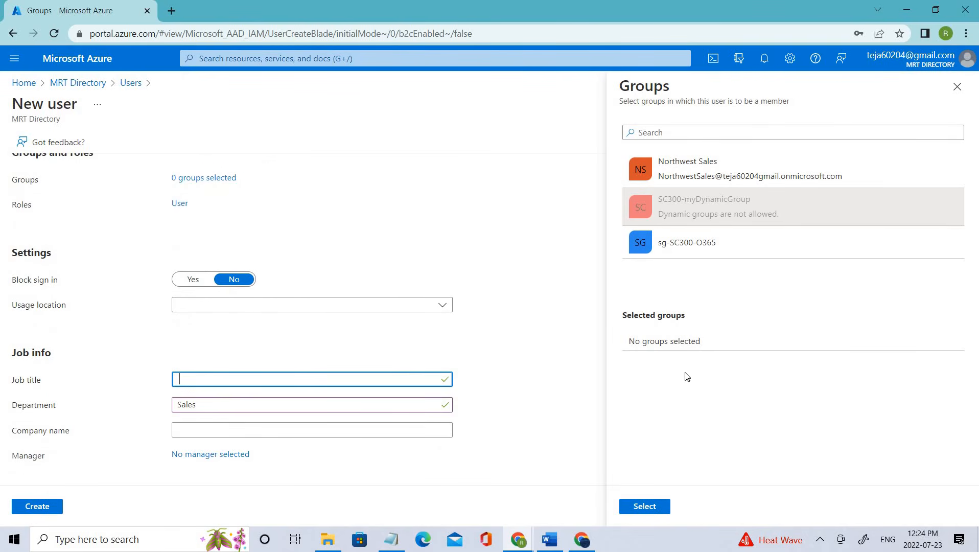
left_click(958, 87)
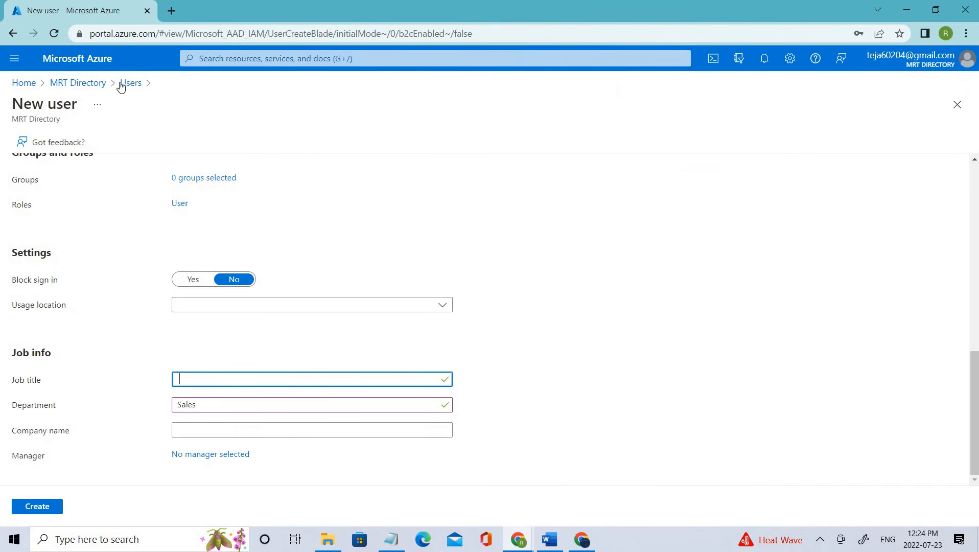
left_click(139, 85)
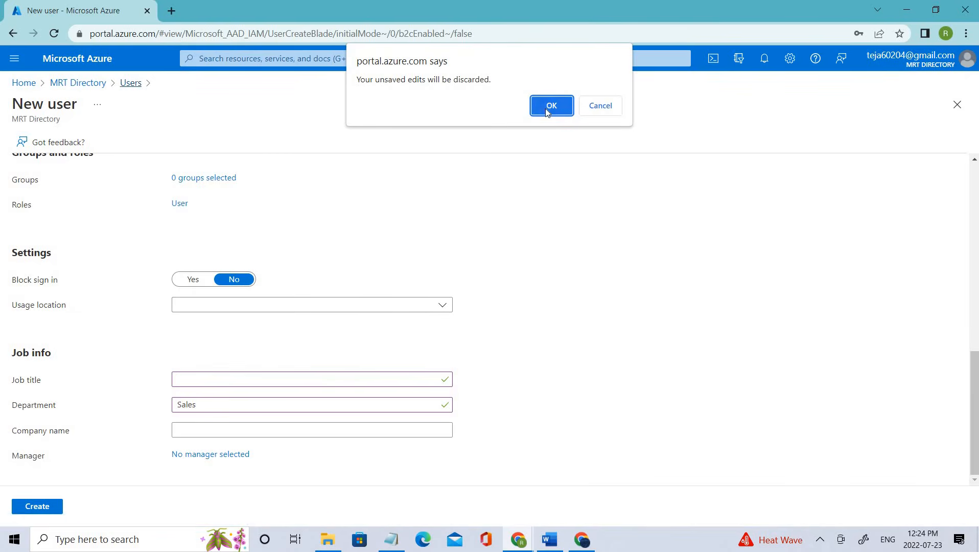
left_click(545, 109)
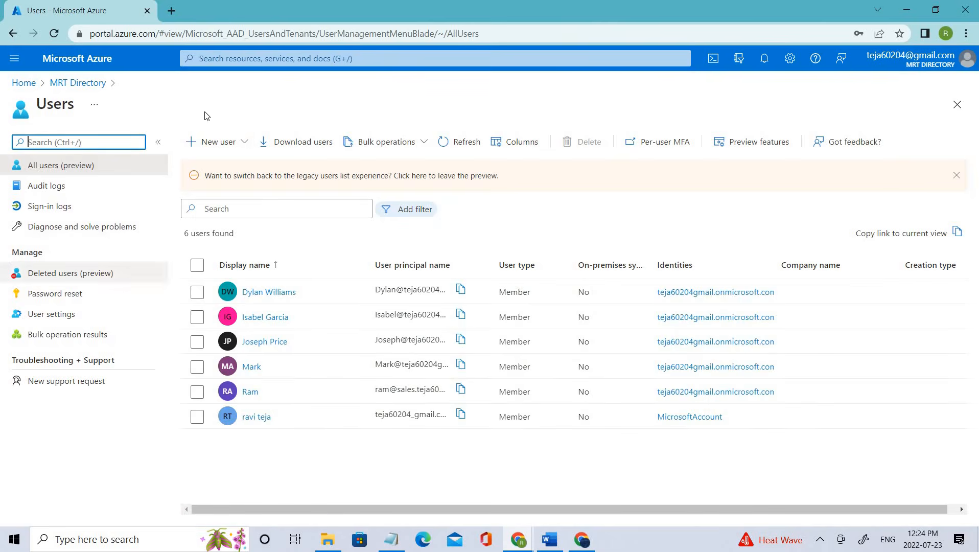
Step: Open the SC300-myDynamicGroup overview from the directory's groups and check its total member count
left_click(91, 82)
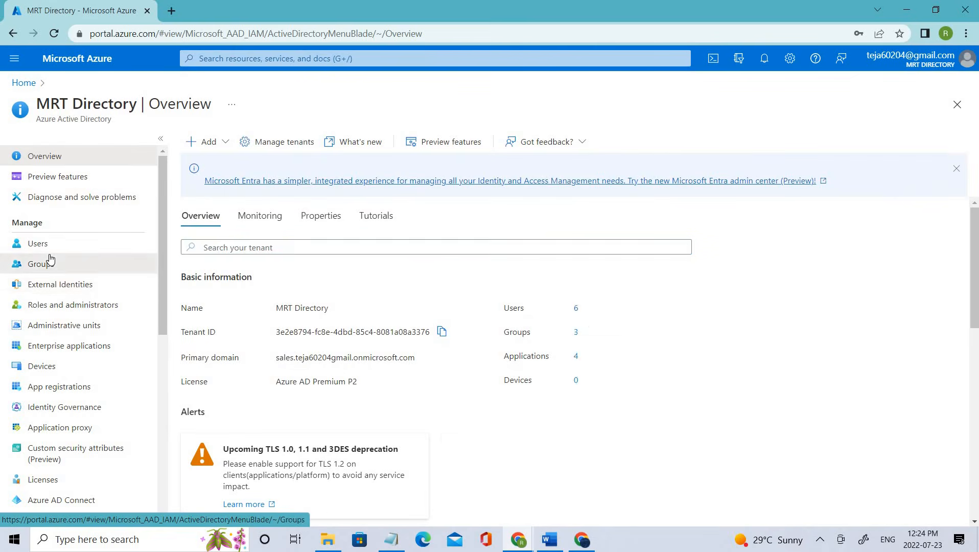
left_click(46, 261)
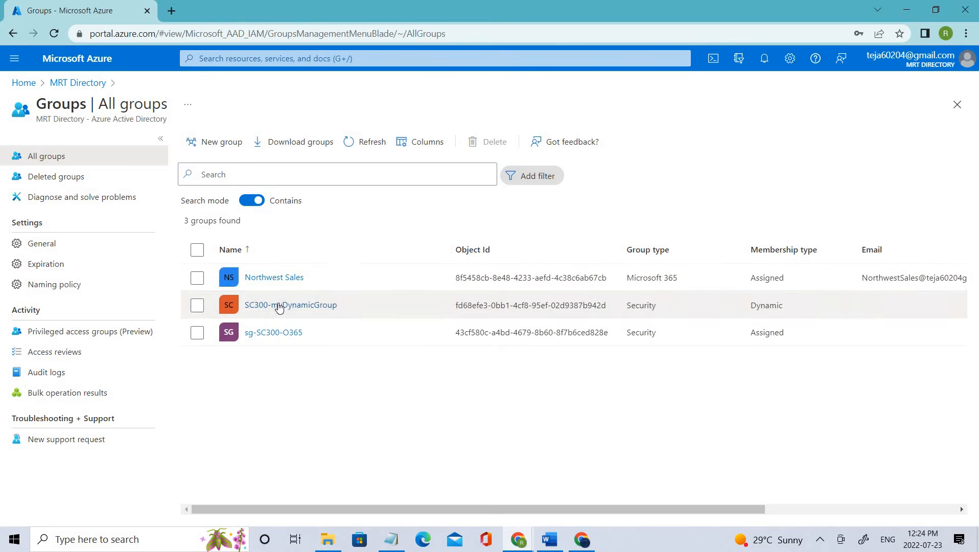
left_click(278, 306)
scroll(568, 471, "down", 2)
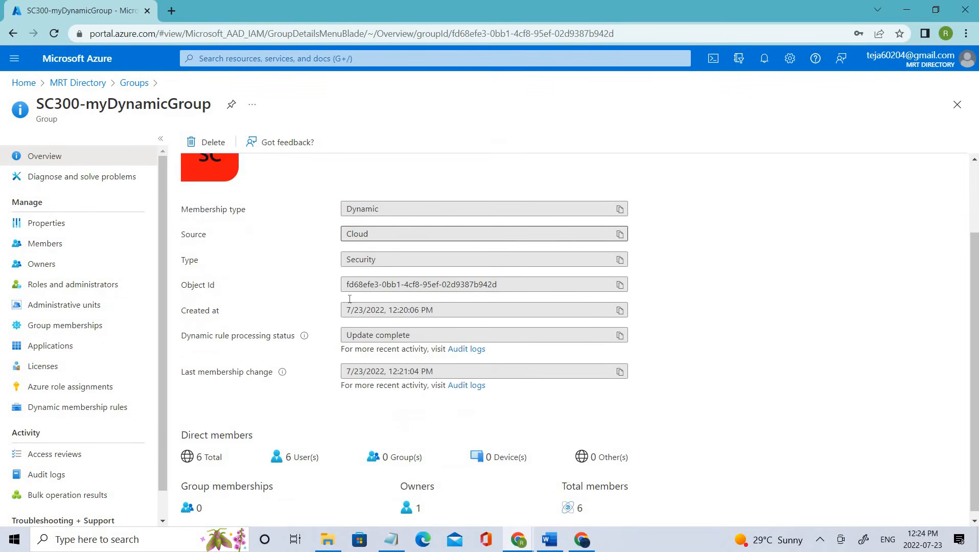
left_click_drag(359, 500, 344, 485)
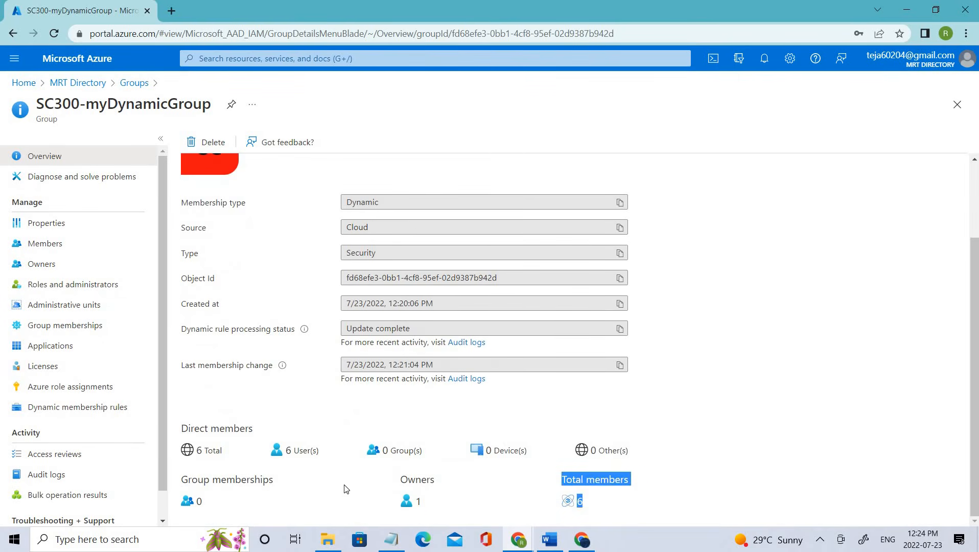
left_click(565, 477)
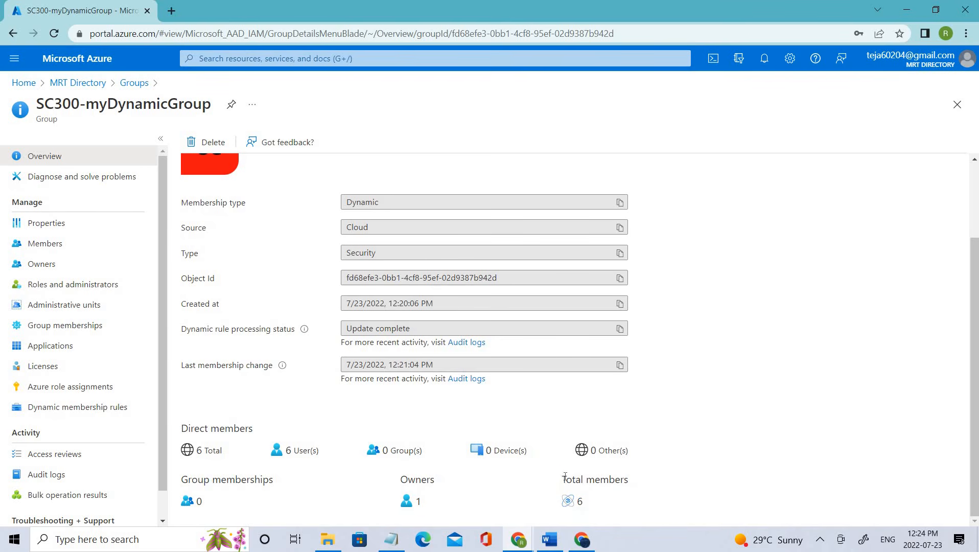
left_click_drag(566, 478, 573, 502)
left_click(574, 501)
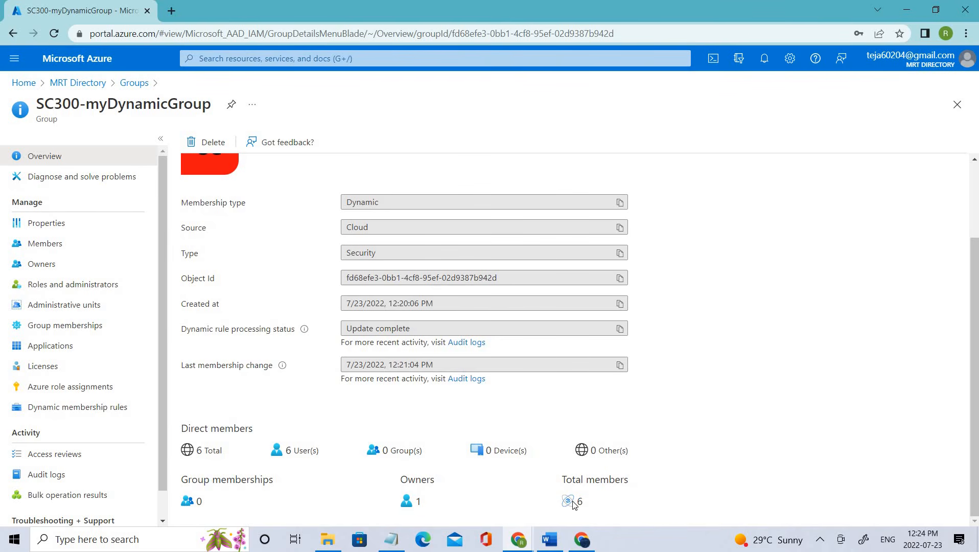